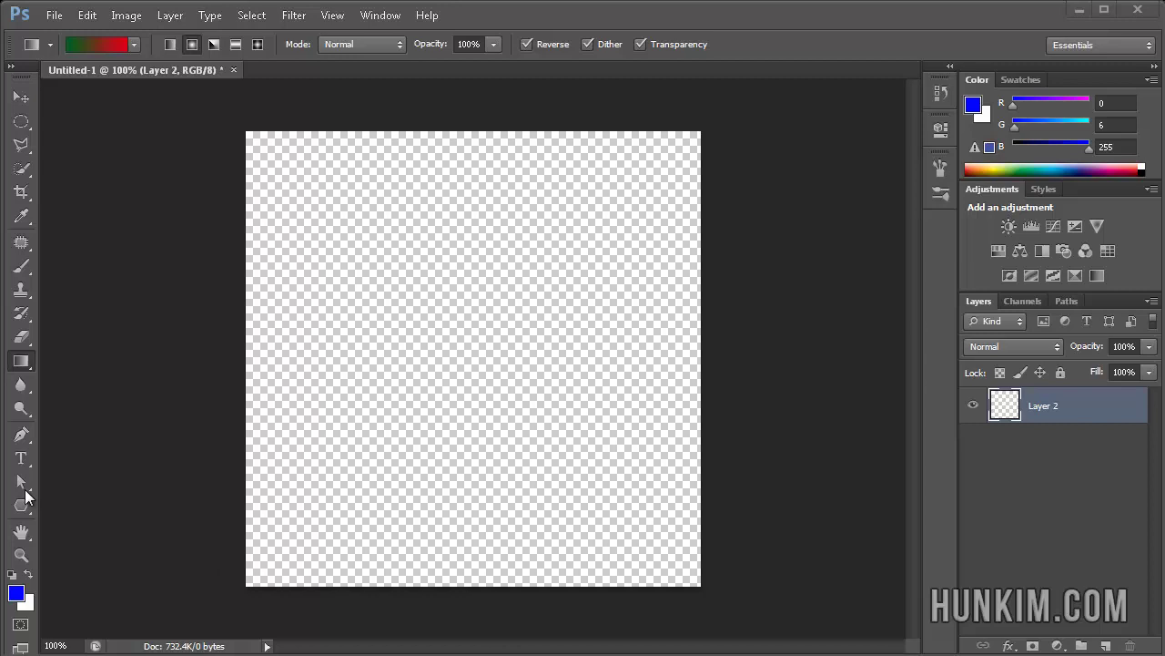
Switch to the Polygon Tool in Shape mode with 3 sides
click(22, 506)
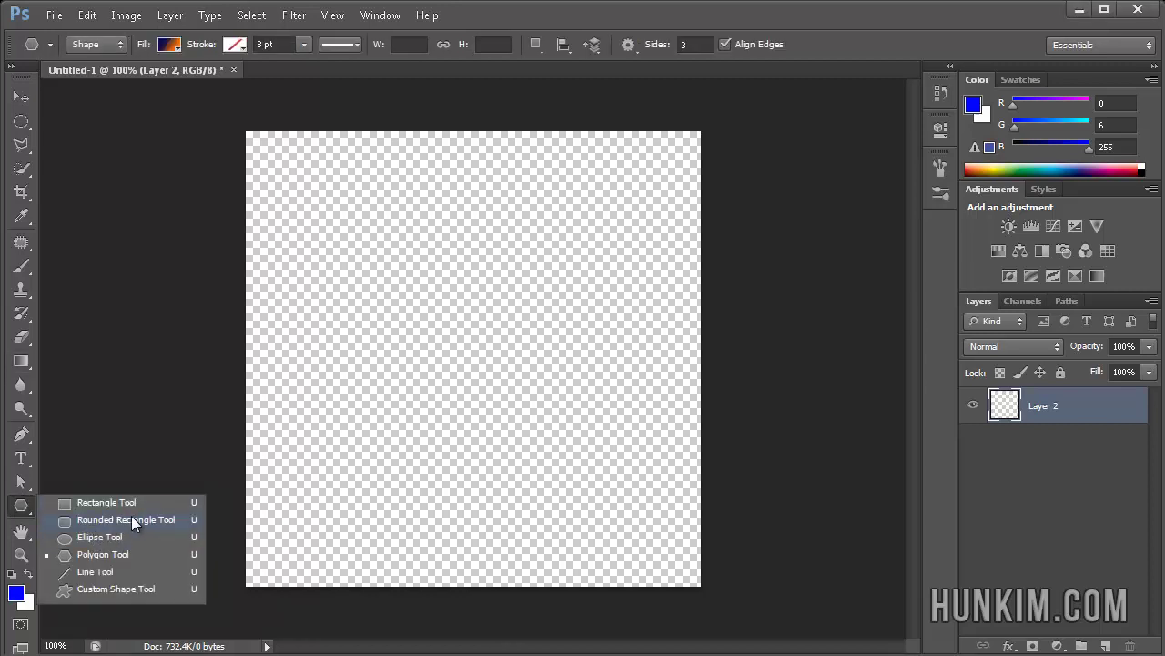
click(110, 555)
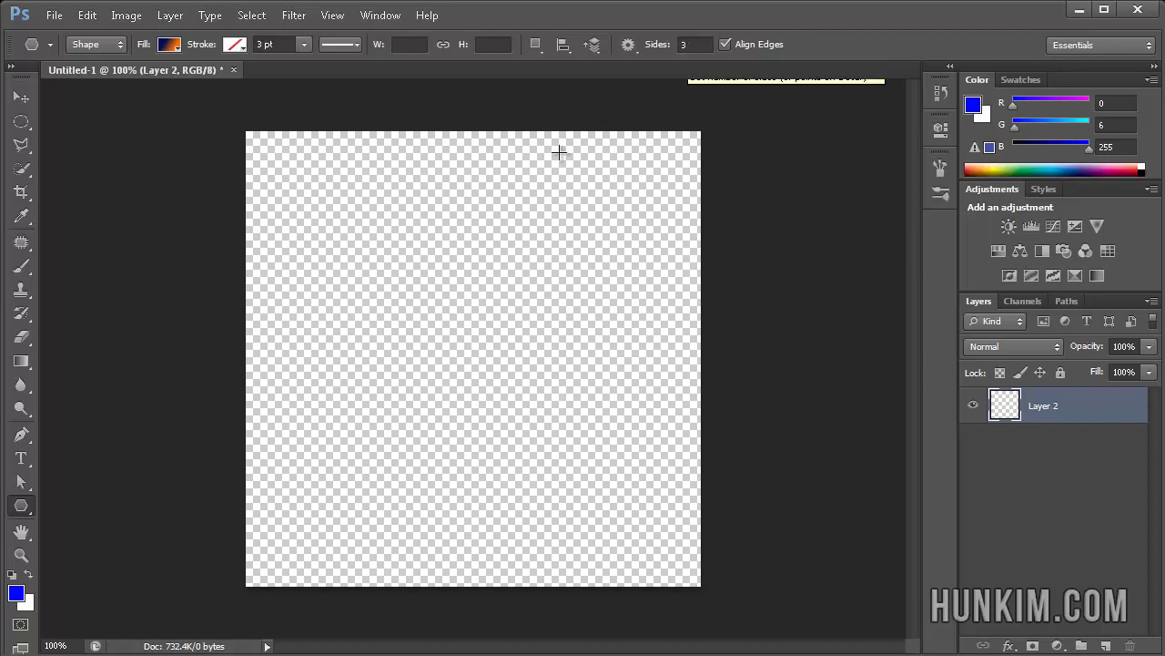
Drag out a left-pointing orange-to-navy gradient triangle on the canvas
drag(415, 295, 458, 365)
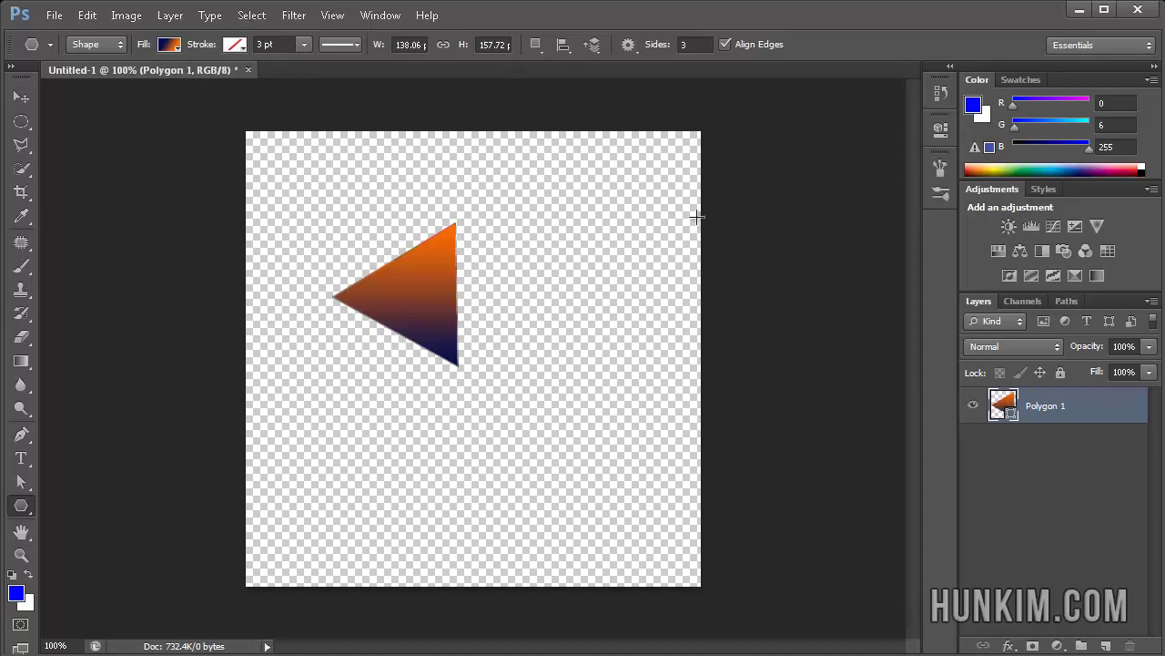
Give the Polygon 1 layer a 29 px Chisel Hard inner Bevel & Emboss
double_click(1098, 414)
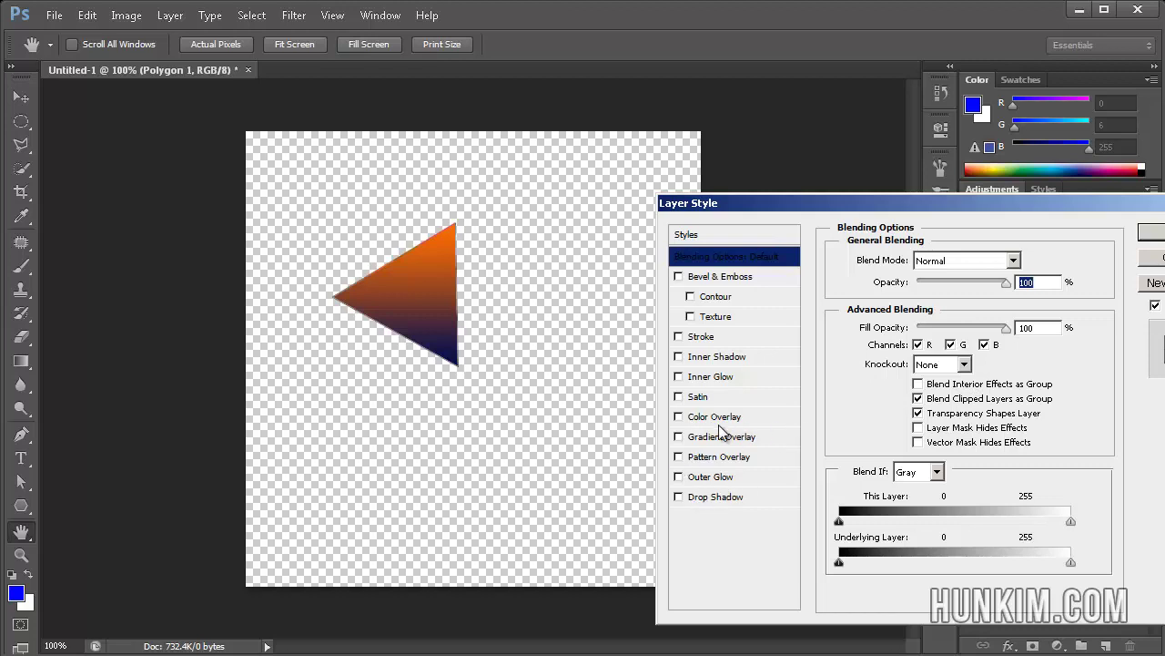
click(731, 277)
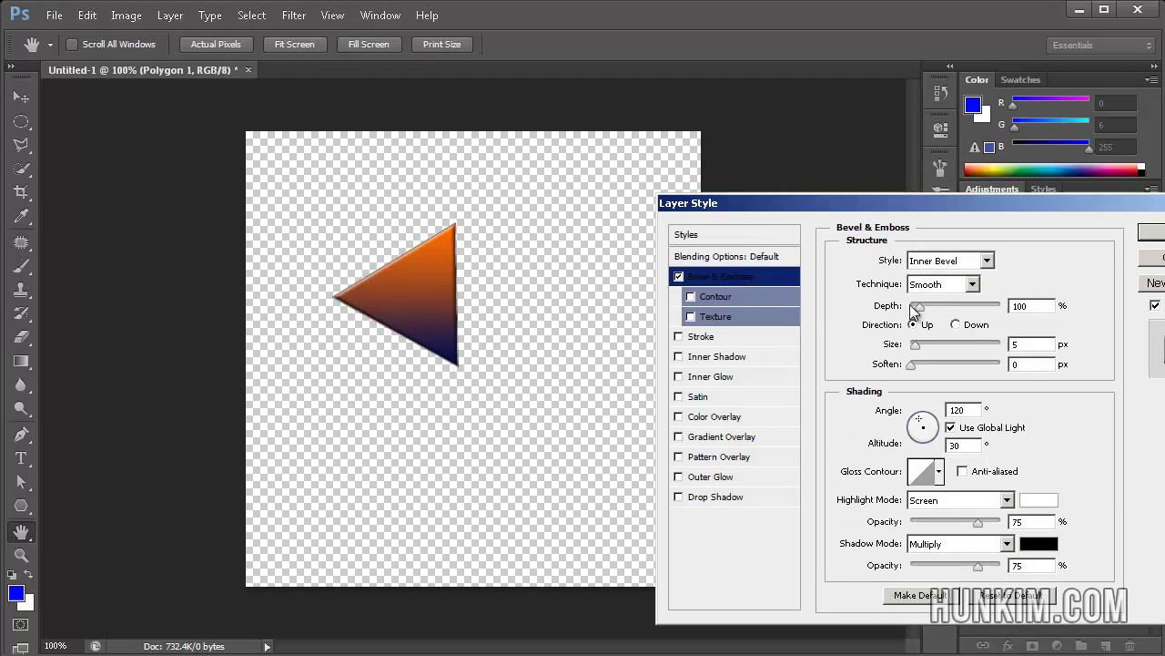
drag(917, 352, 927, 352)
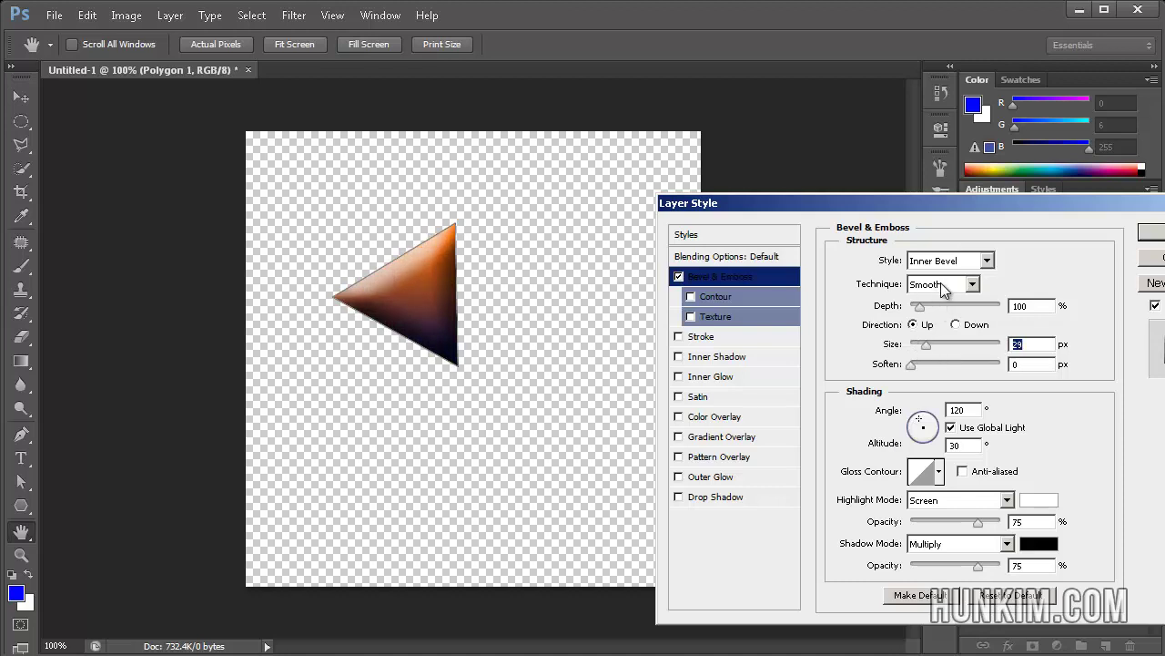
click(937, 288)
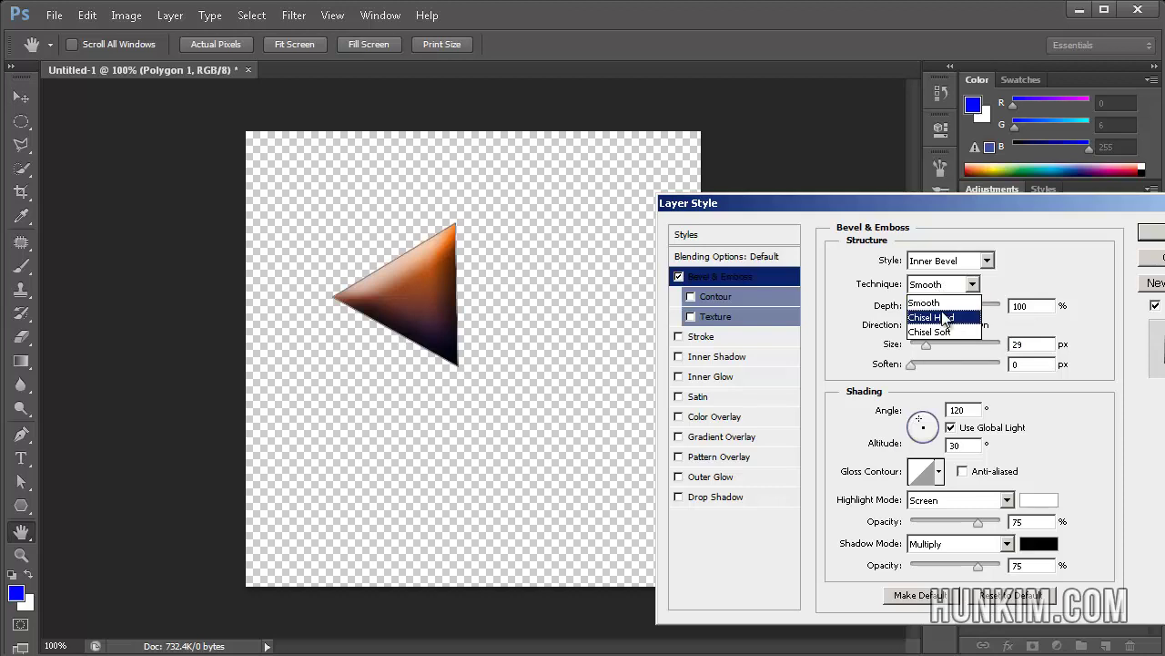
click(947, 317)
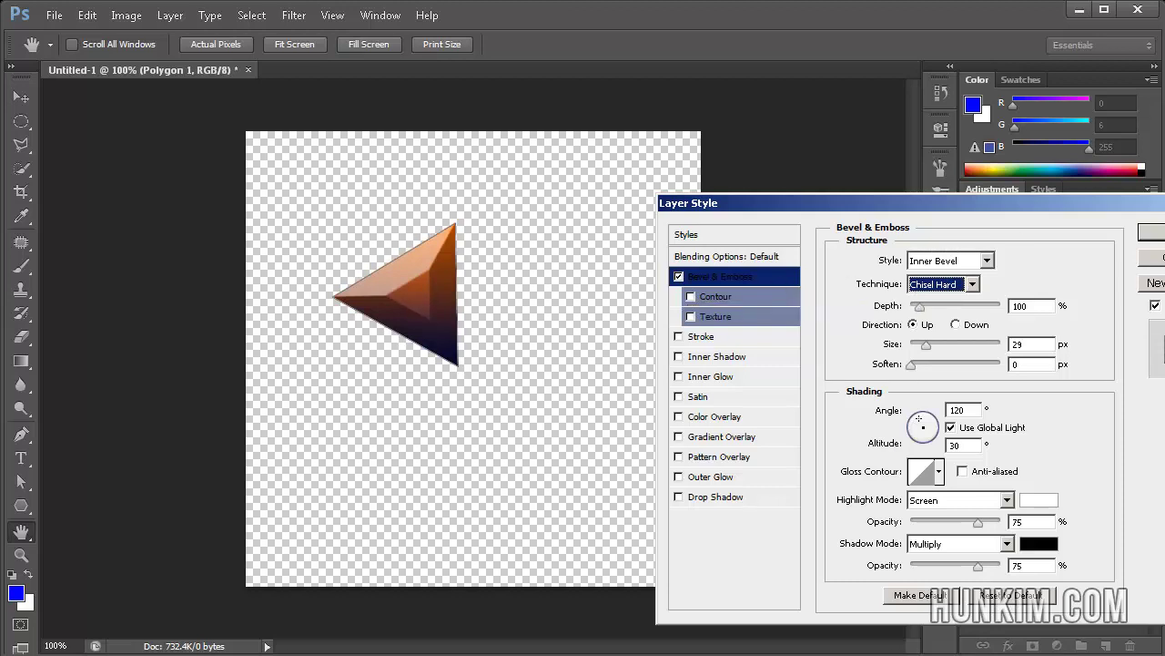
click(1151, 232)
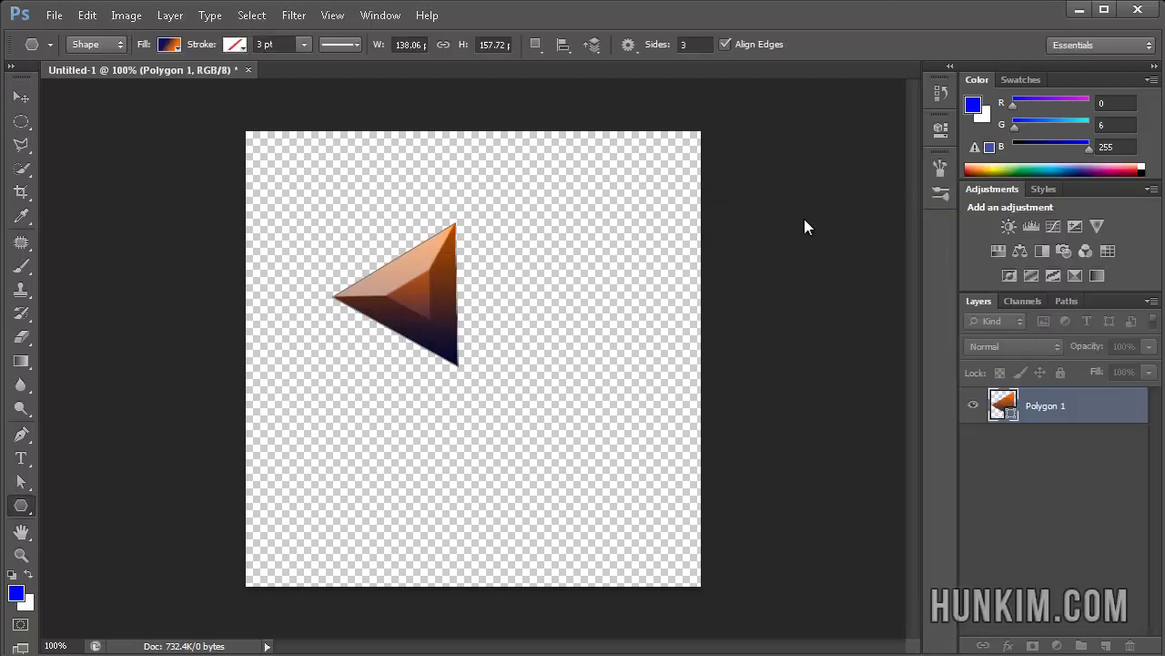
Move the triangle down-right toward the centre and add a vertical guide at 400px
click(22, 107)
drag(401, 297, 460, 356)
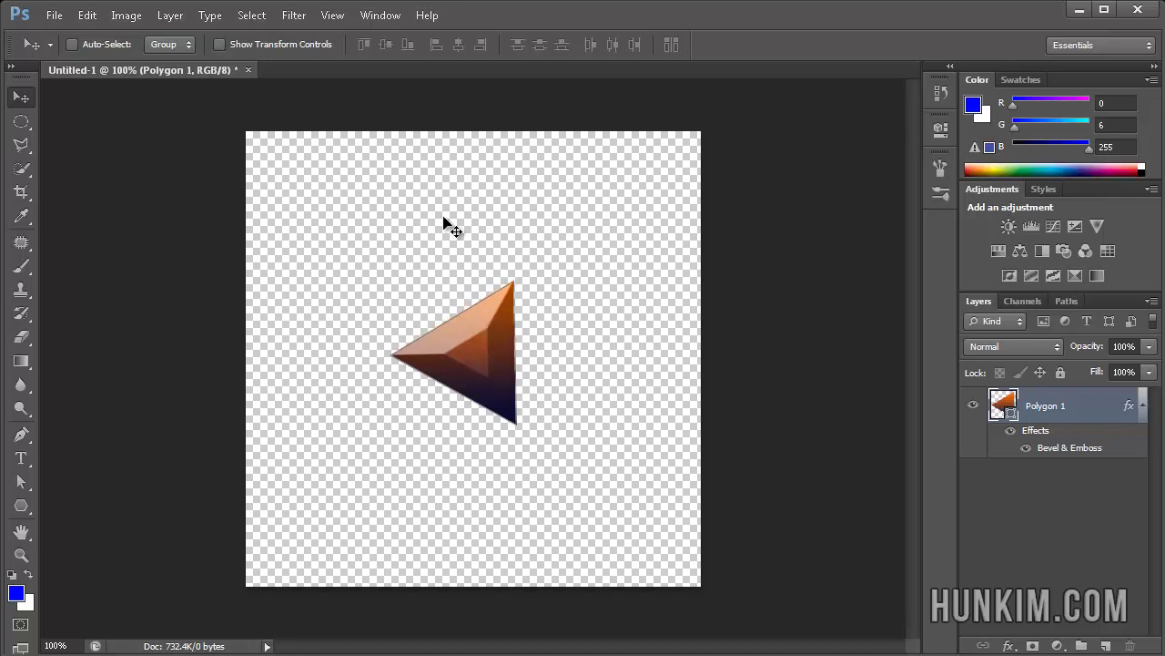
click(336, 21)
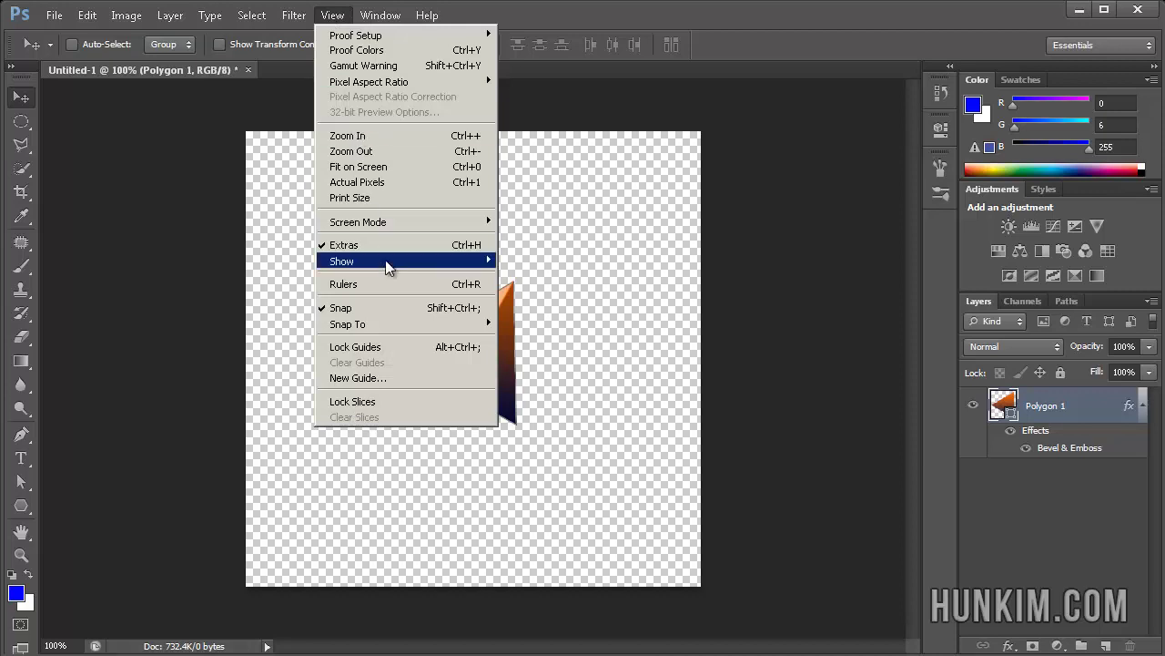
click(407, 378)
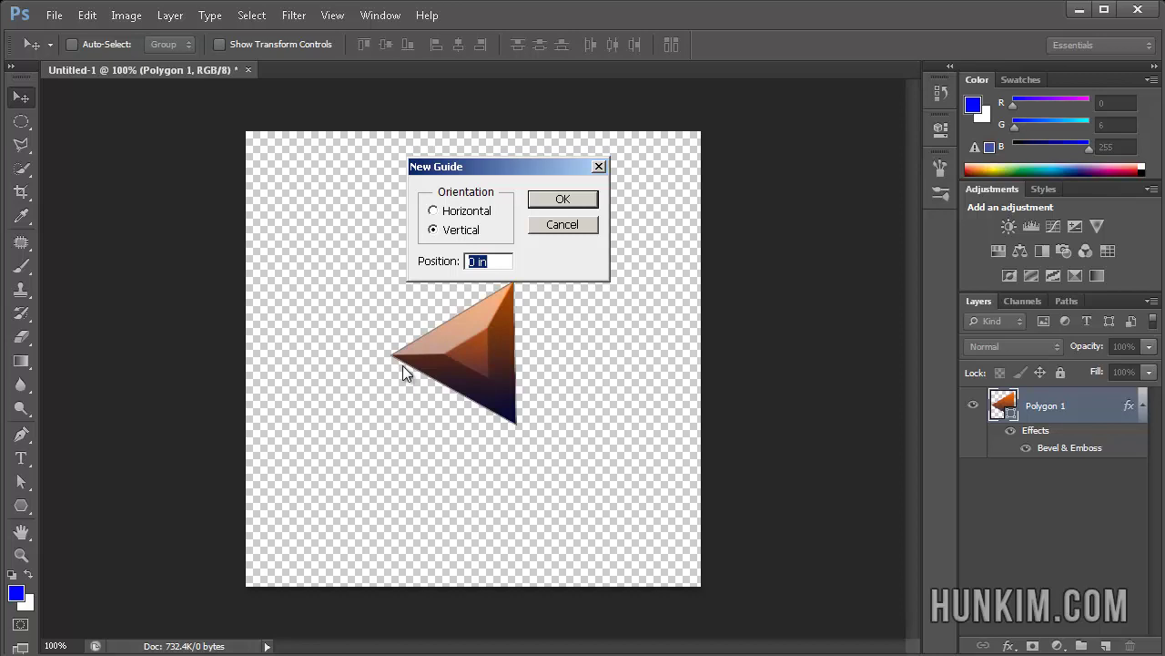
text(400px)
key(Return)
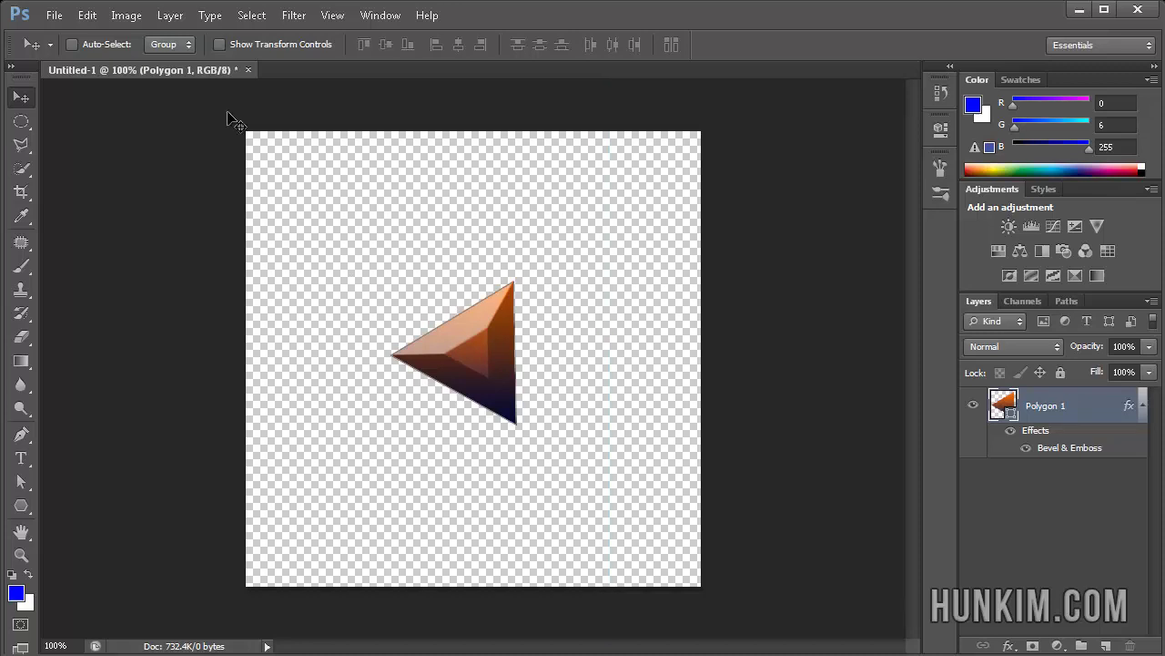
Resize the image to 800 × 800 pixels with proportions constrained
click(126, 15)
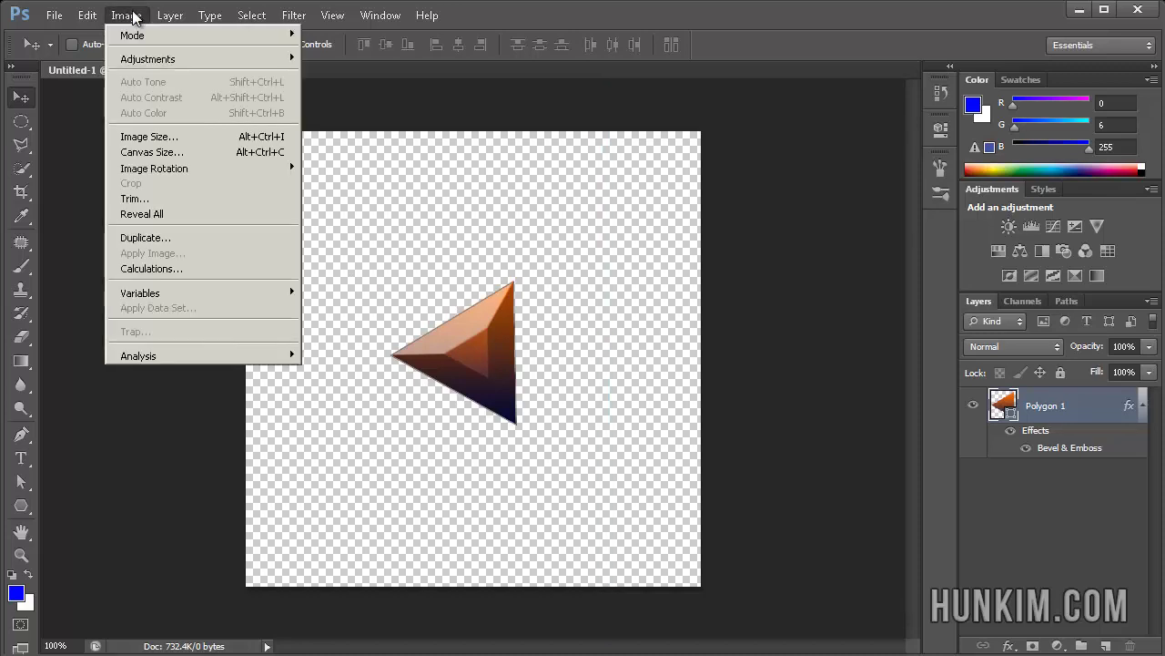
click(150, 137)
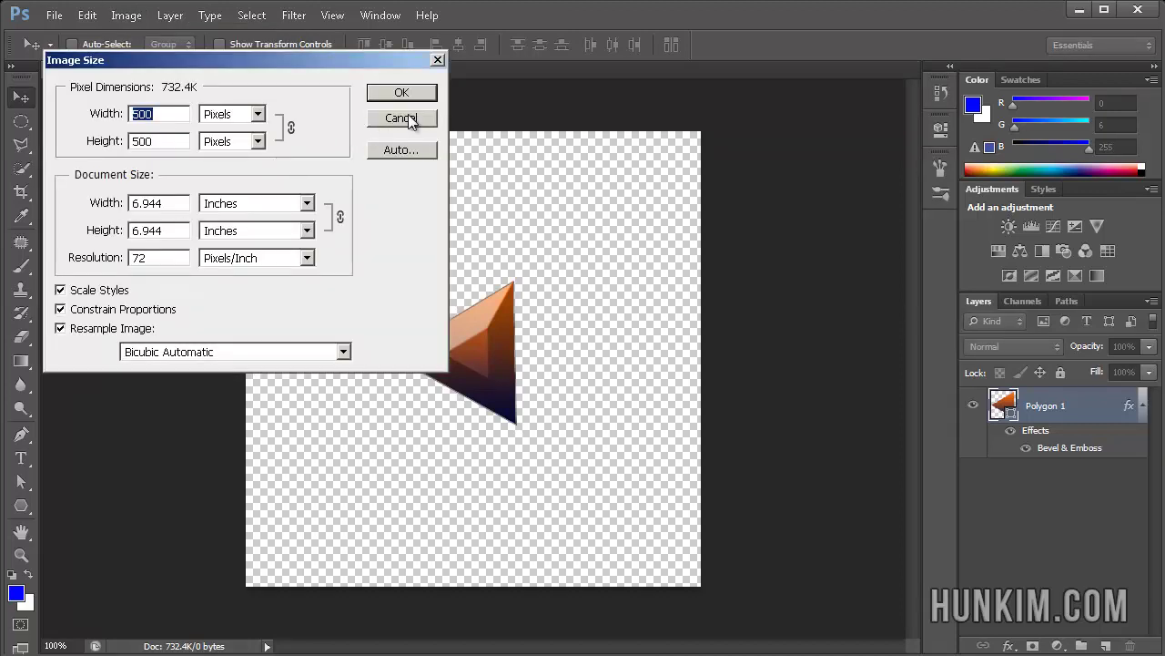
text(800)
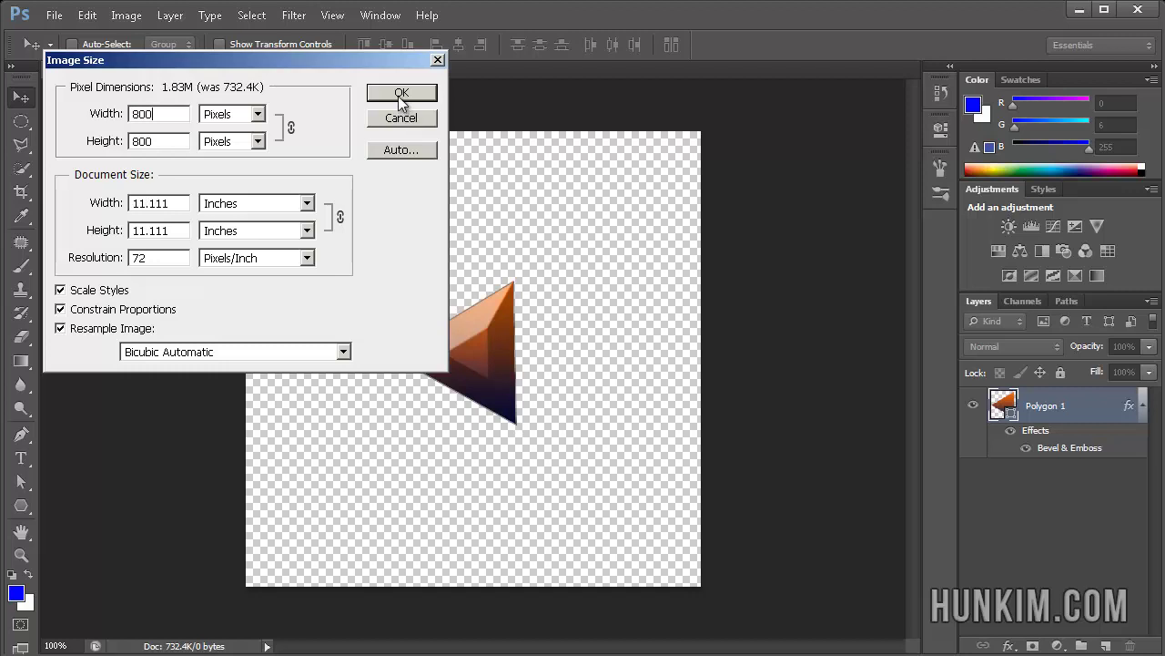
click(401, 95)
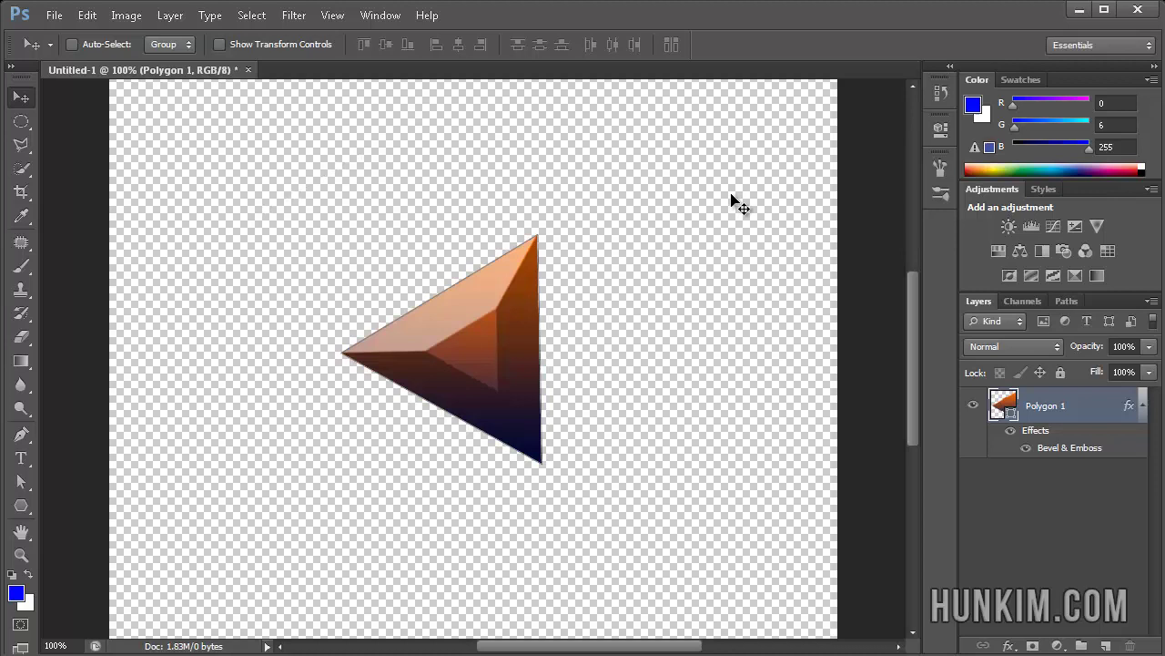
Add a vertical guide at 400px on the resized canvas
key(ctrl+minus)
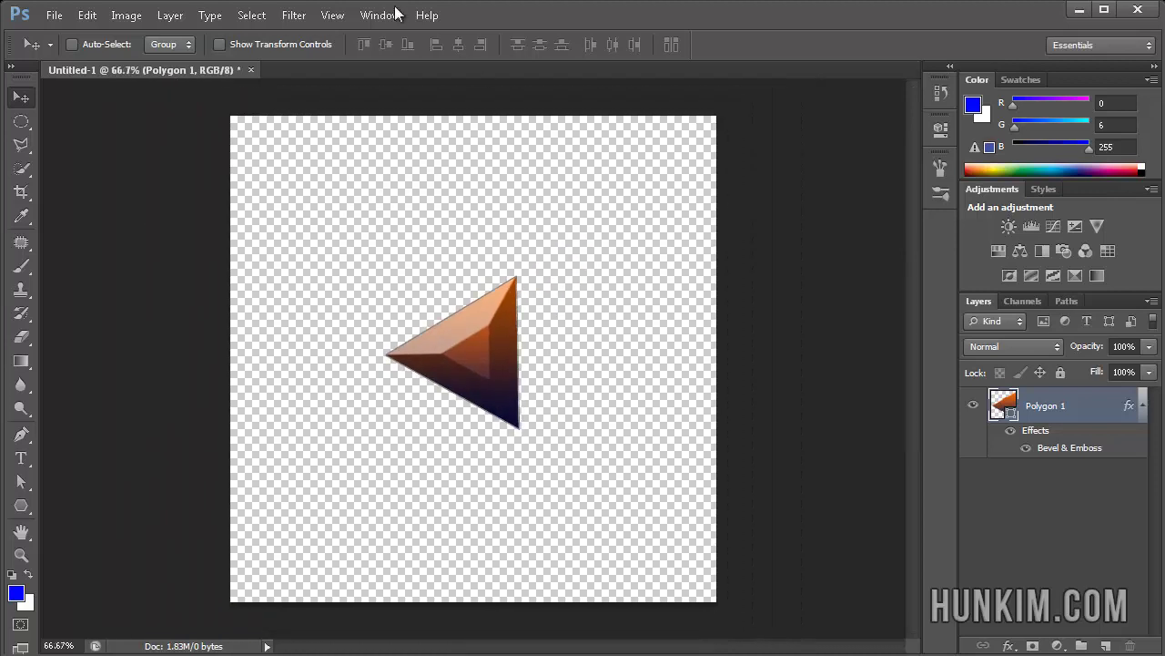
click(332, 14)
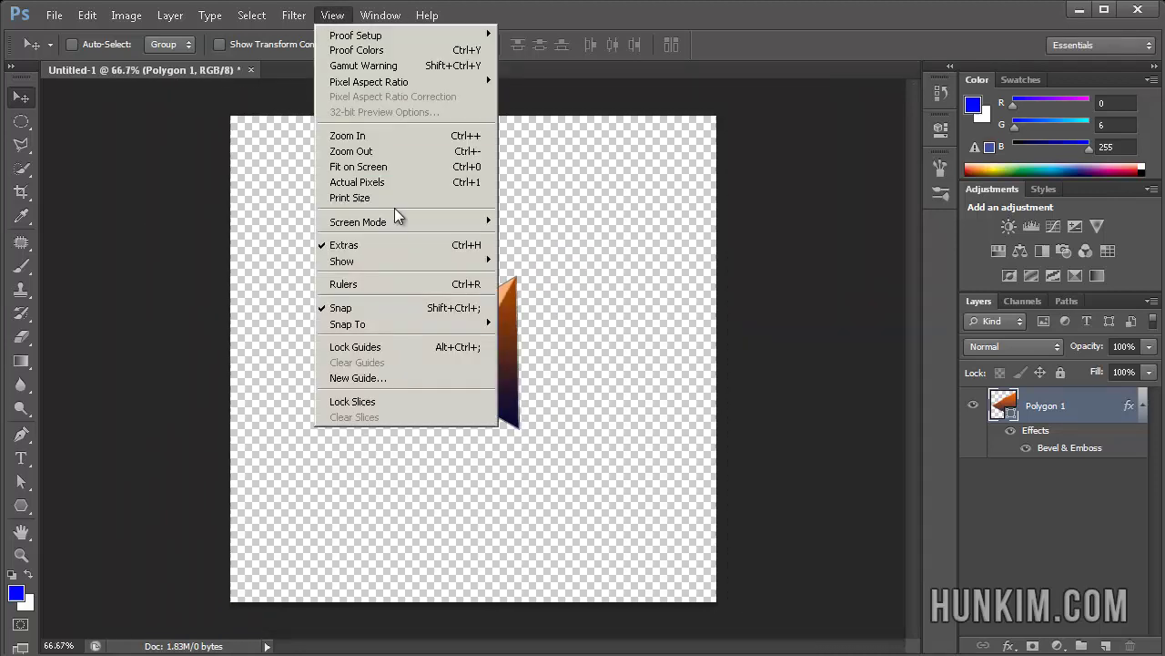
click(422, 378)
text(400px)
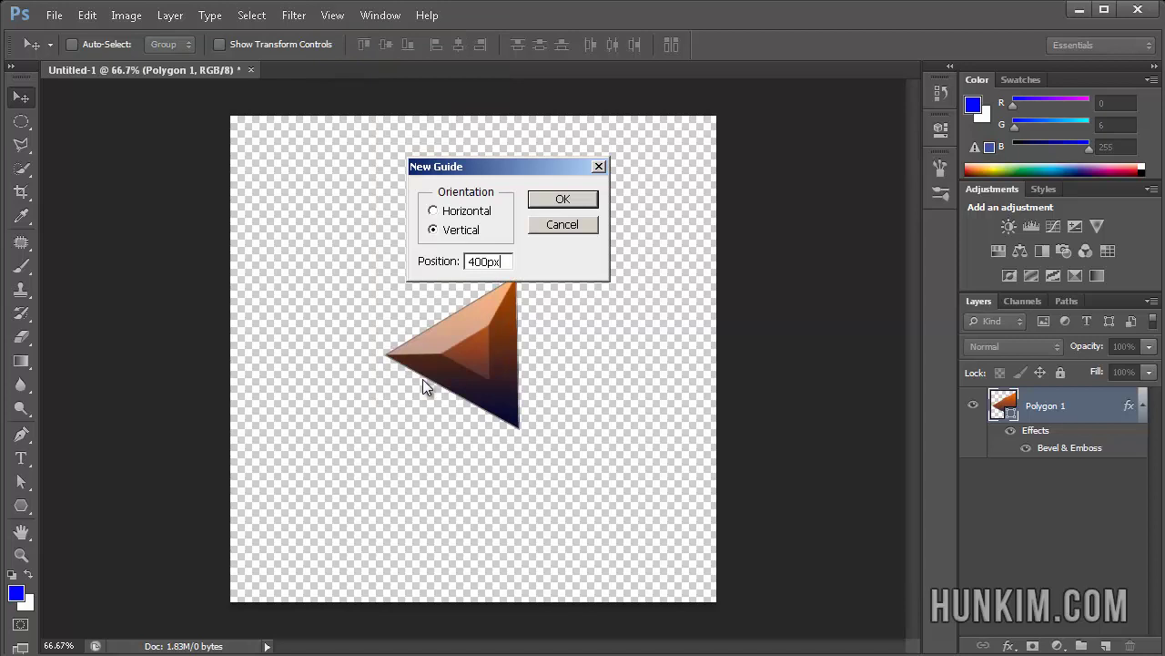
key(Return)
Add a horizontal guide at 400px
click(333, 15)
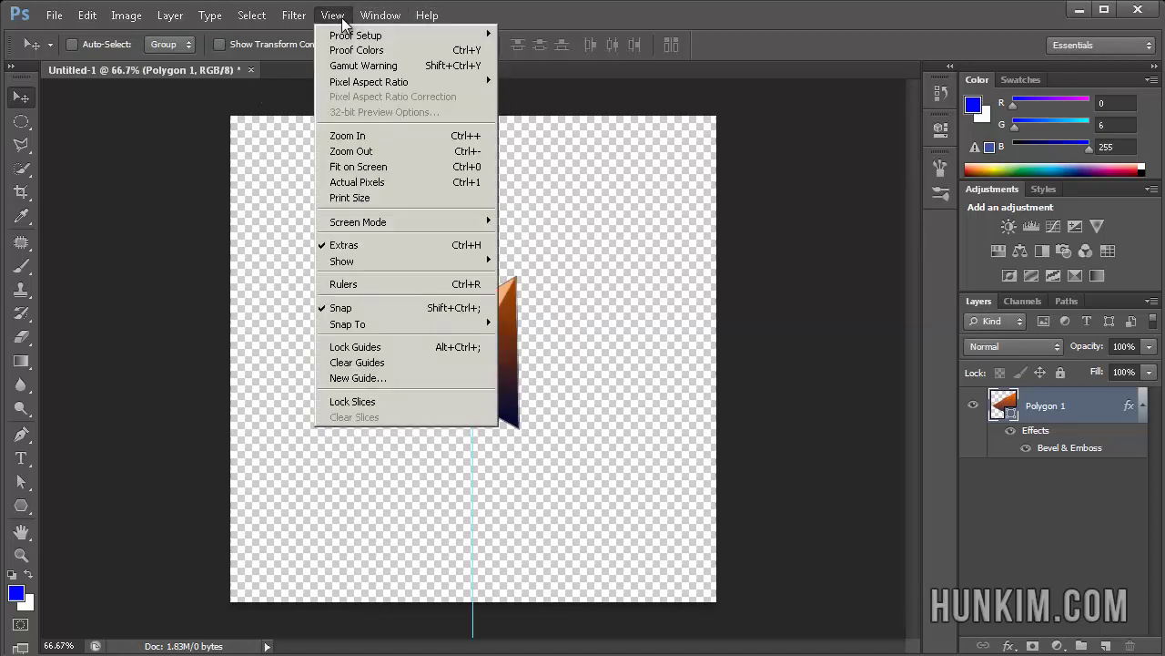
click(417, 377)
click(452, 210)
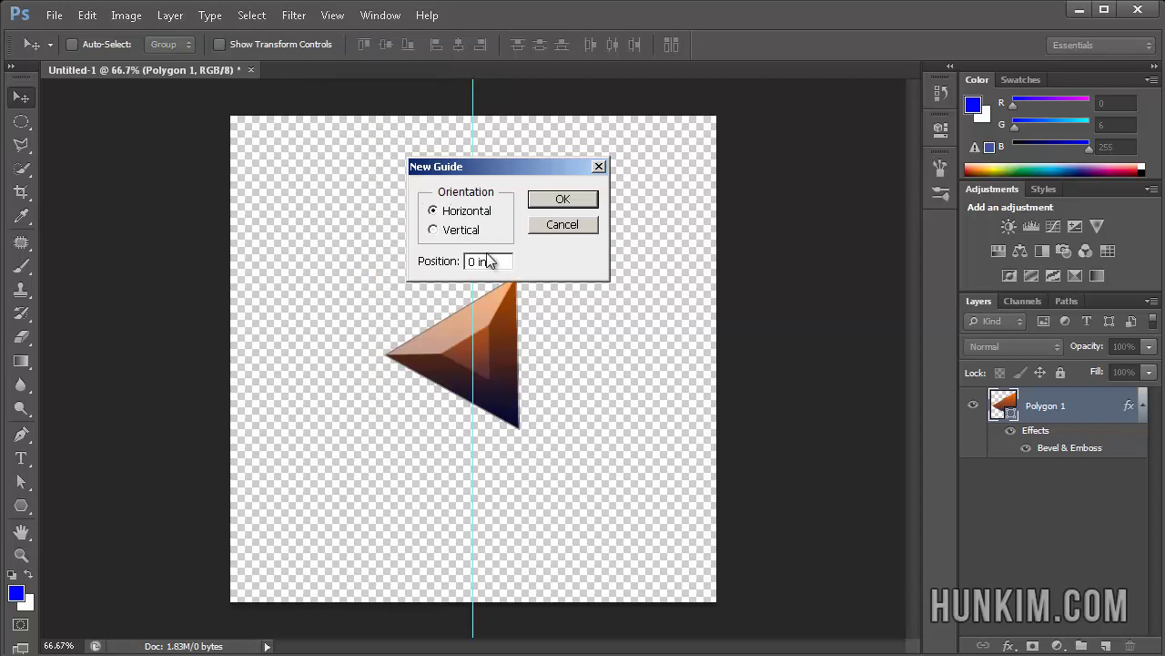
drag(460, 262, 423, 264)
text(400px)
key(Return)
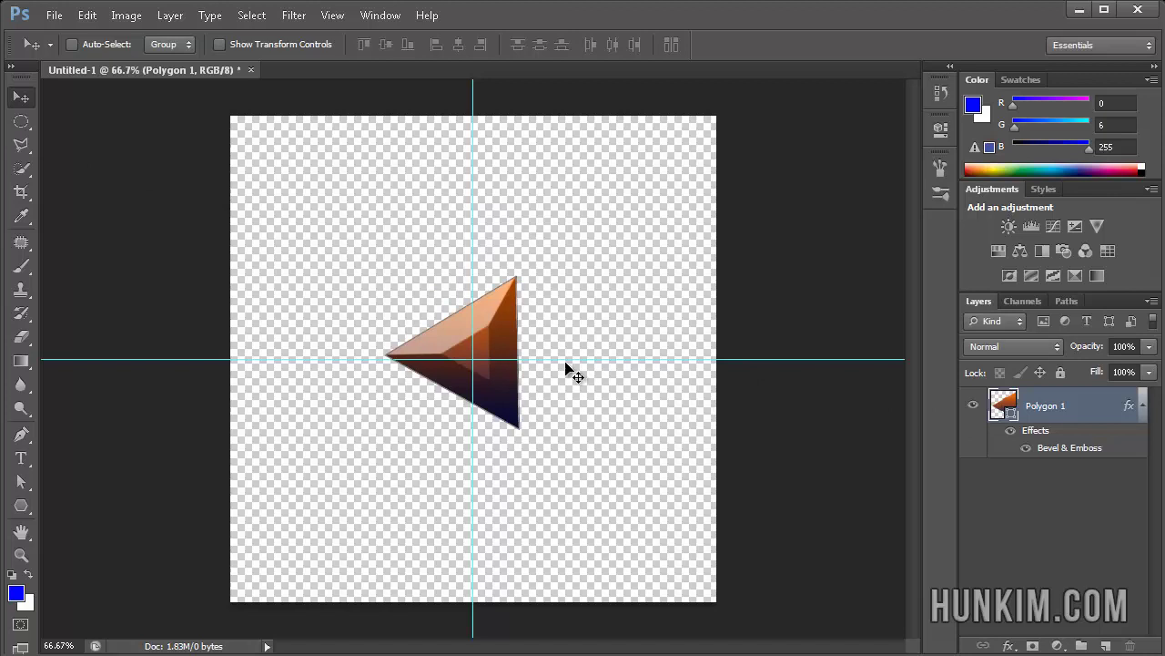
Nudge the triangle with arrow keys to sit on the guides' intersection
key(Right)
key(Right)
key(Right)
key(Right)
key(Right)
key(Right)
key(Down)
key(Down)
key(Down)
key(Down)
key(Down)
key(Down)
key(Down)
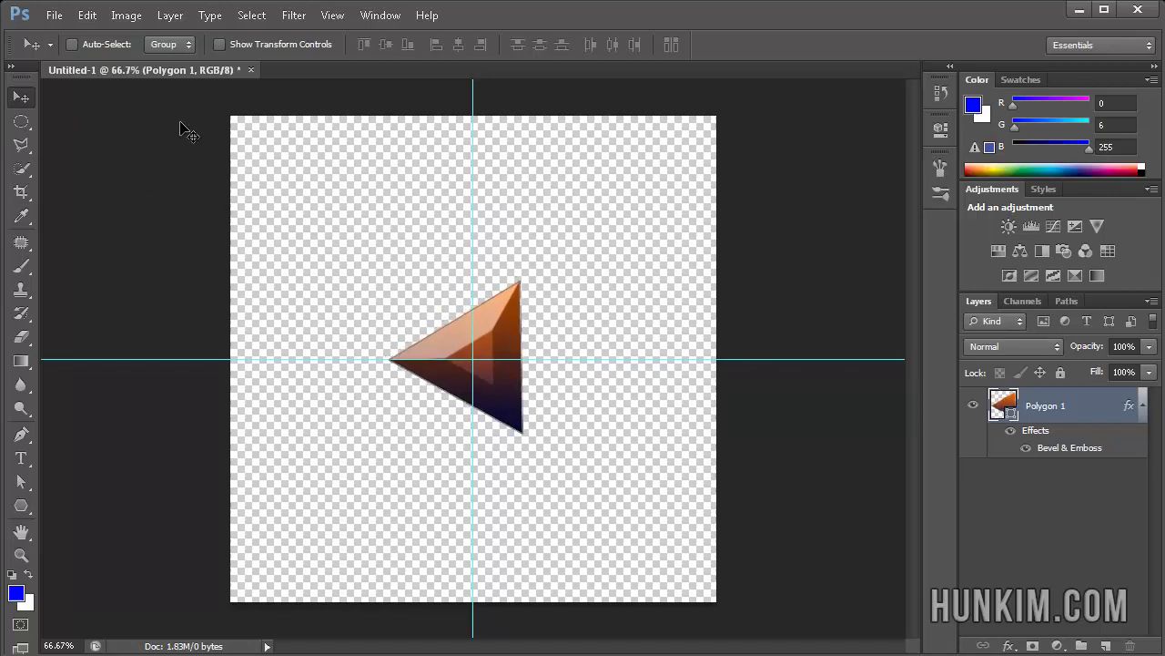
key(Left)
key(Left)
key(Left)
key(Down)
key(Down)
key(Down)
key(Down)
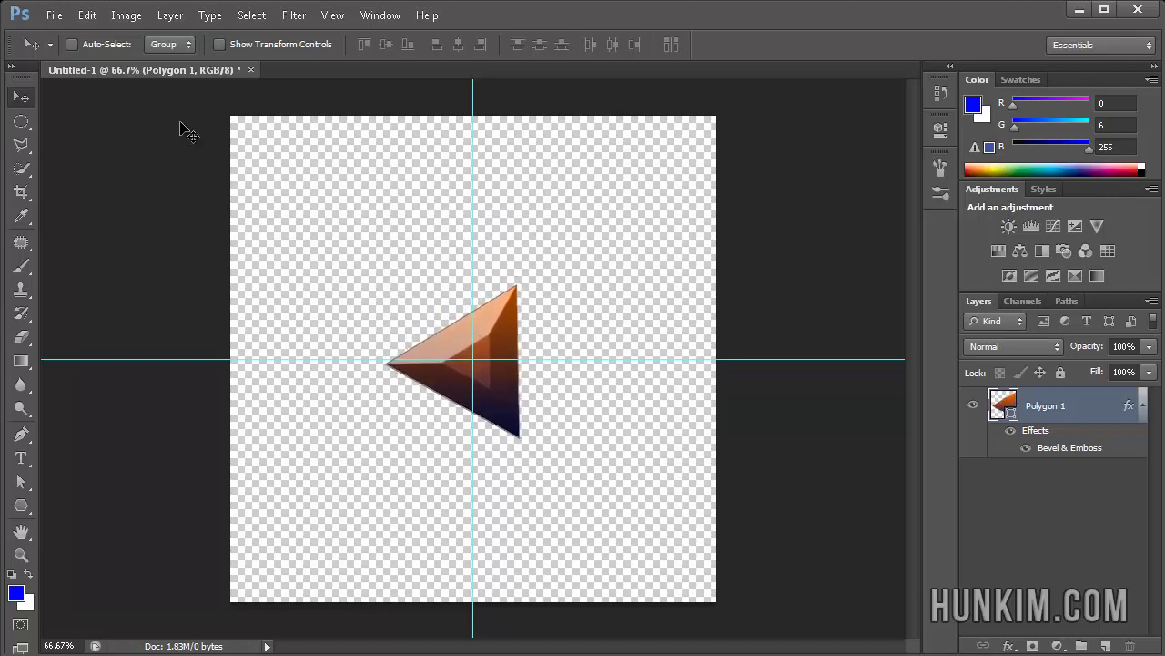
key(Left)
key(Left)
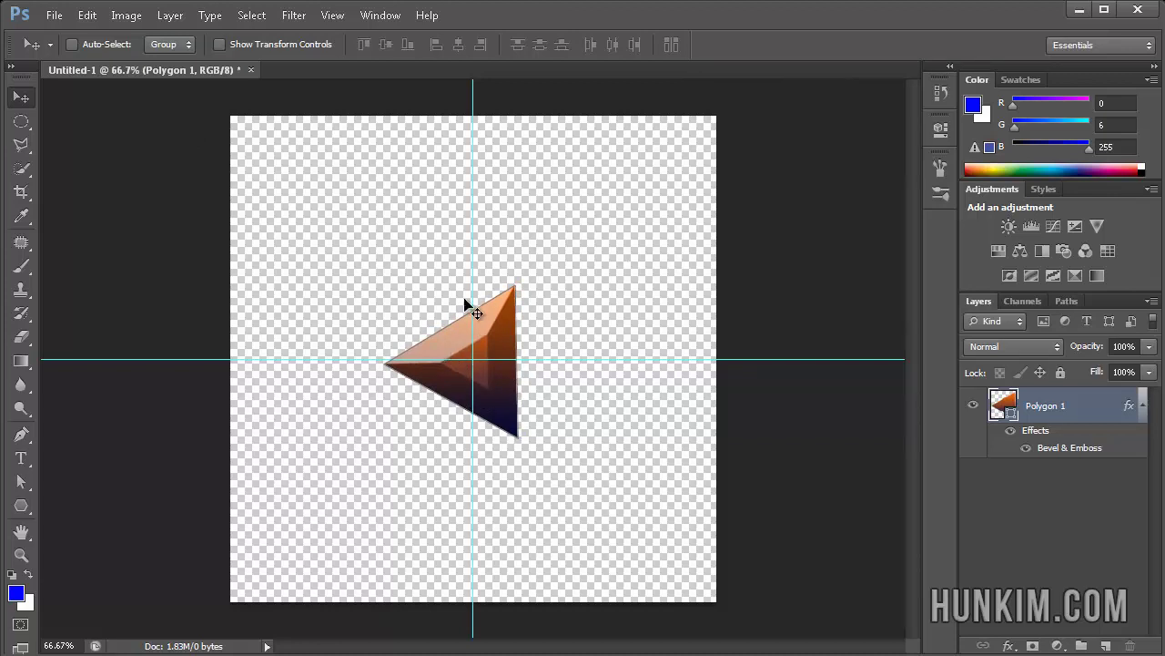
Add a new empty layer and set the Pen tool to Path mode
click(1107, 645)
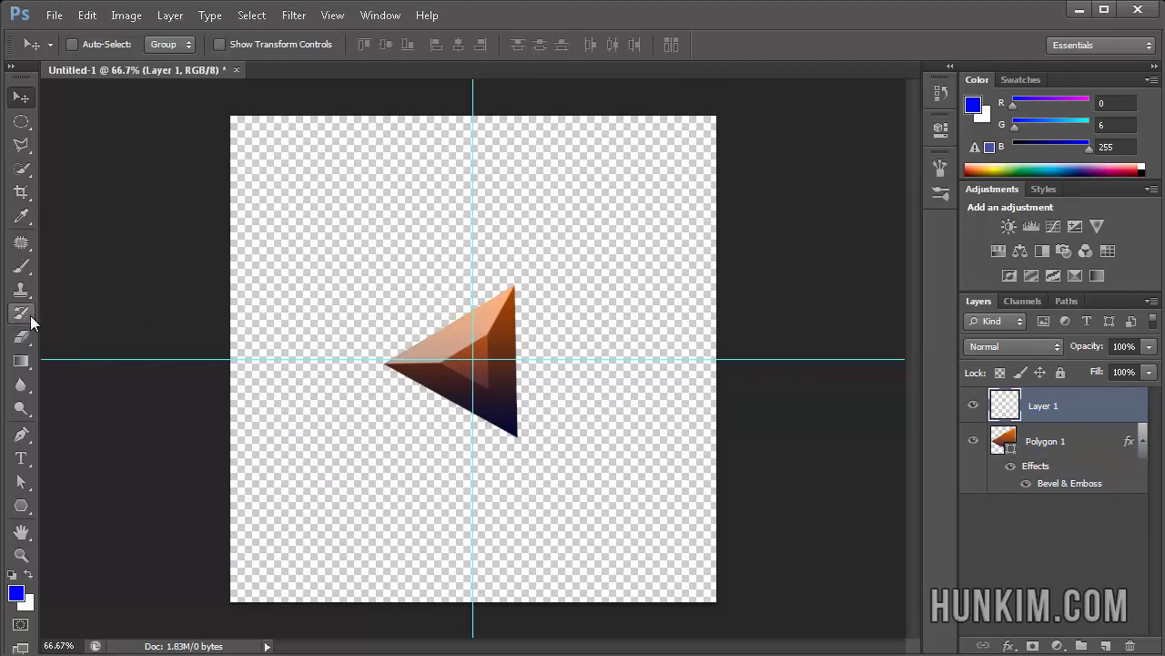
click(21, 434)
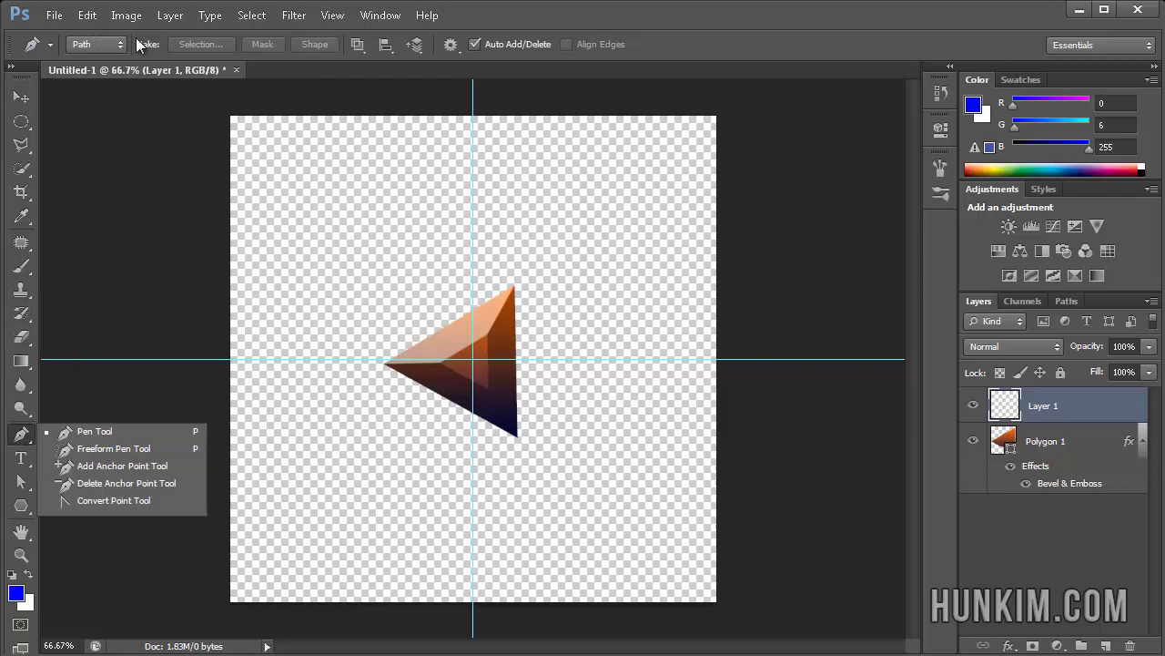
click(104, 43)
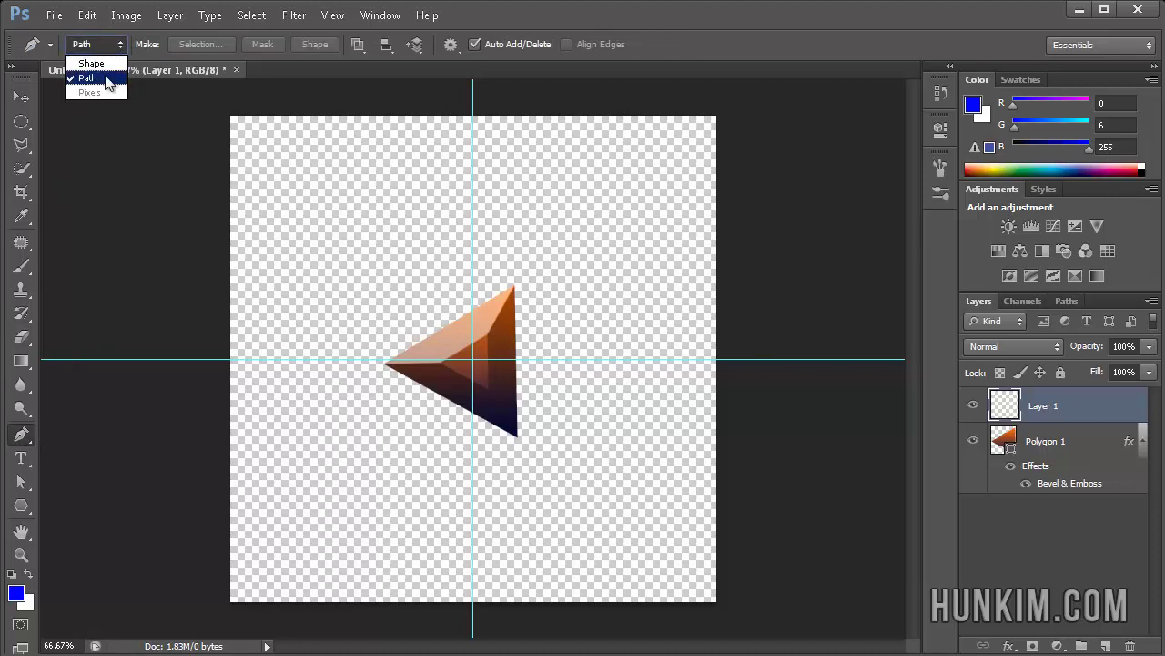
click(103, 68)
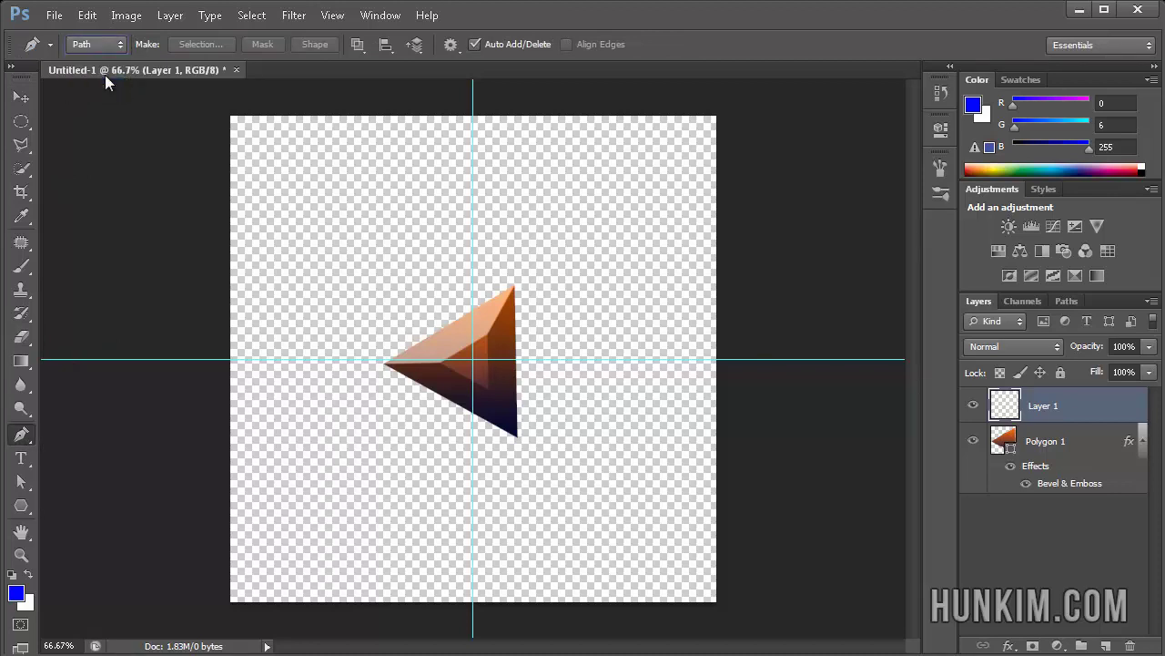
Draw three wedge ray paths from the centre: up-right, right and down-right
click(473, 360)
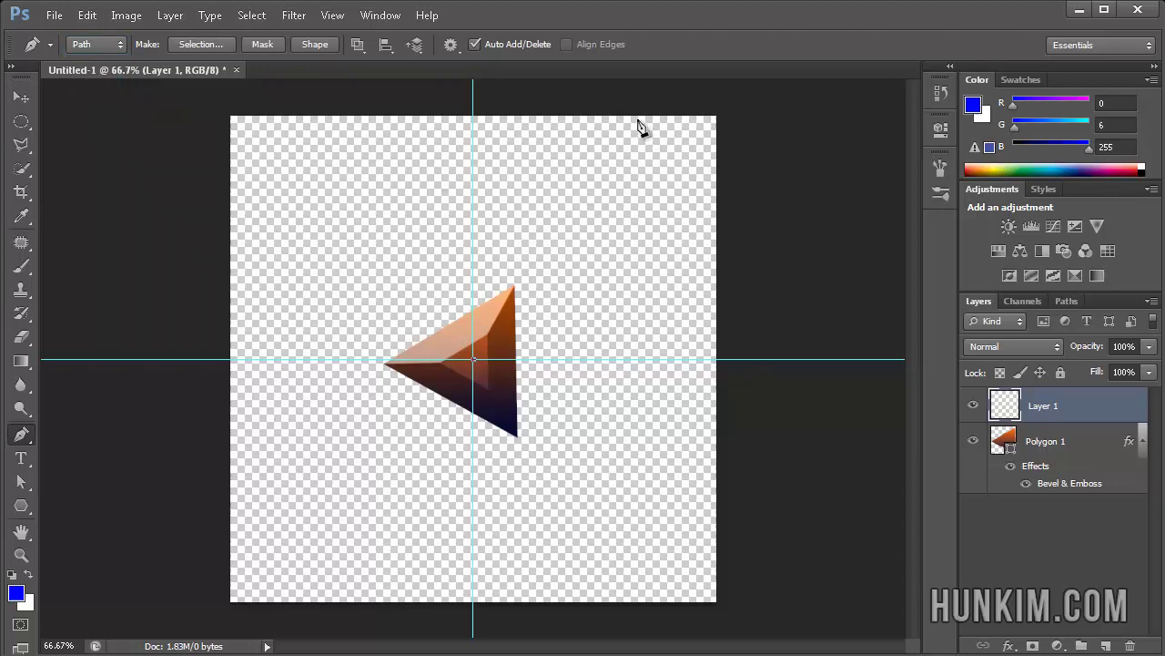
key(ctrl+minus)
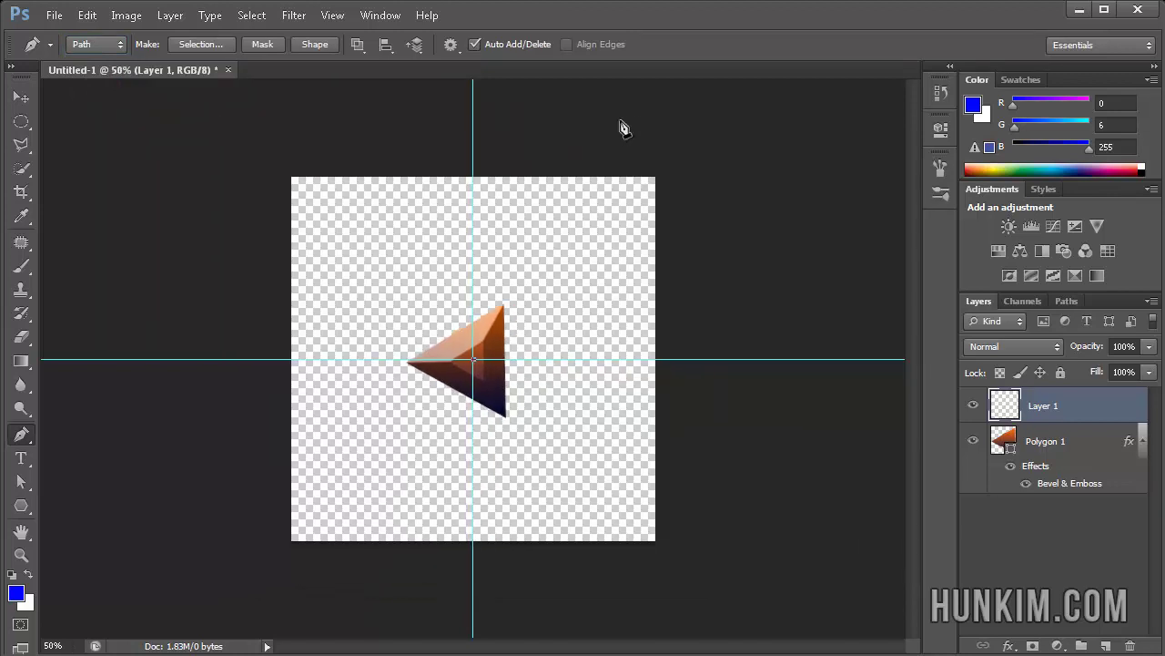
click(620, 120)
click(721, 162)
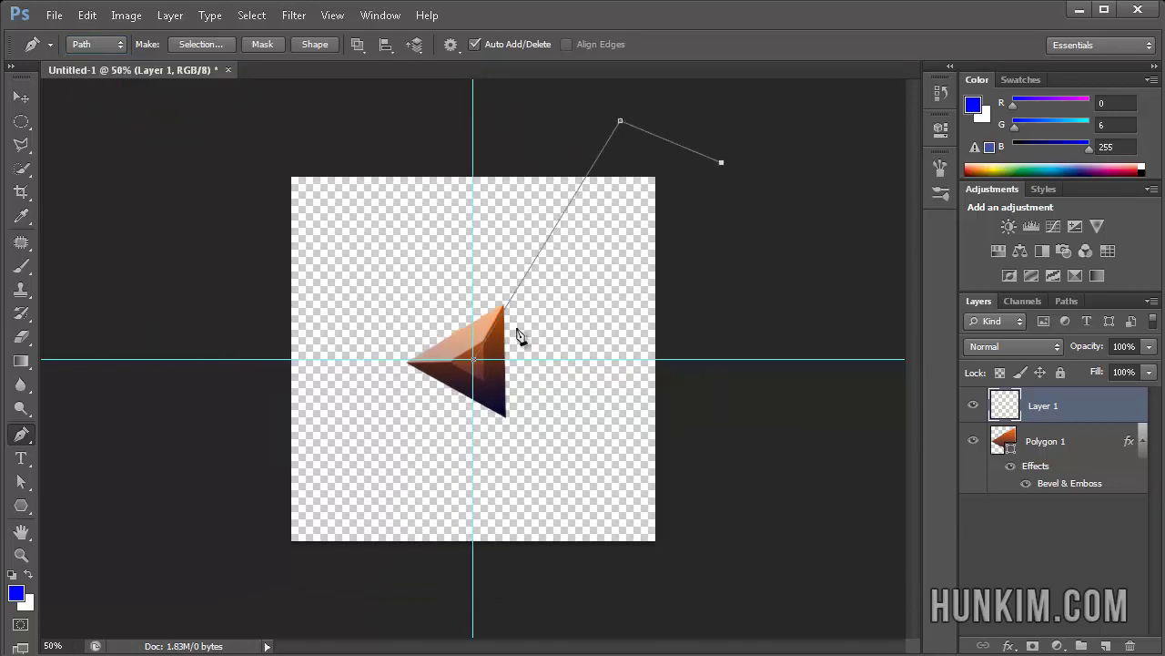
click(474, 360)
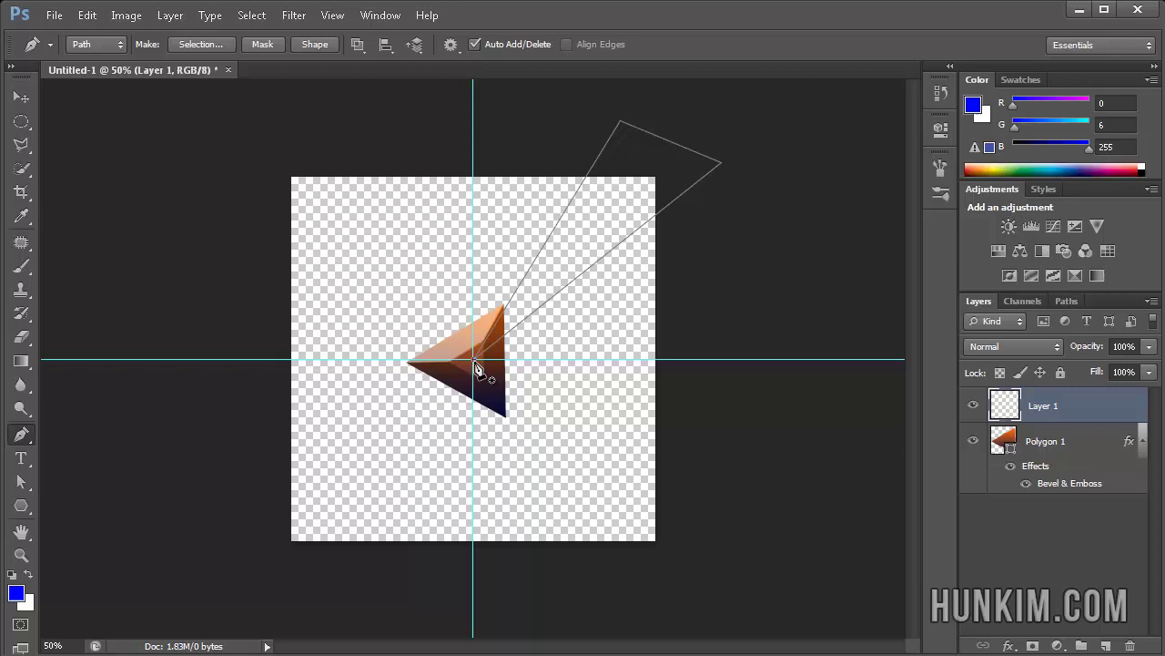
click(695, 321)
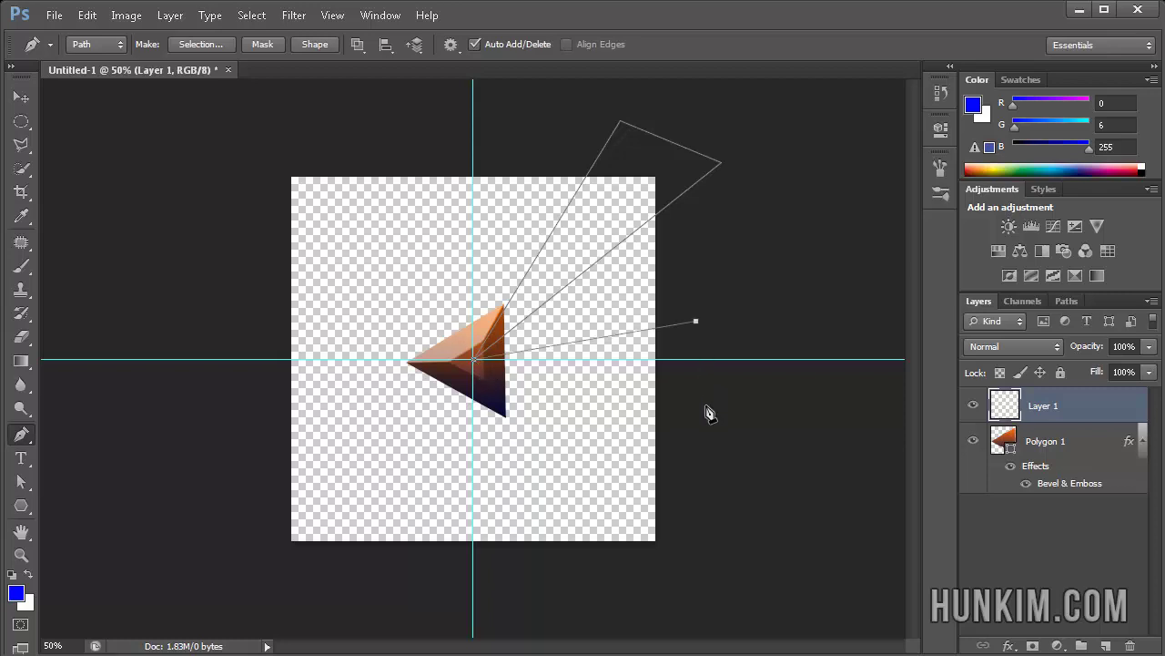
click(706, 410)
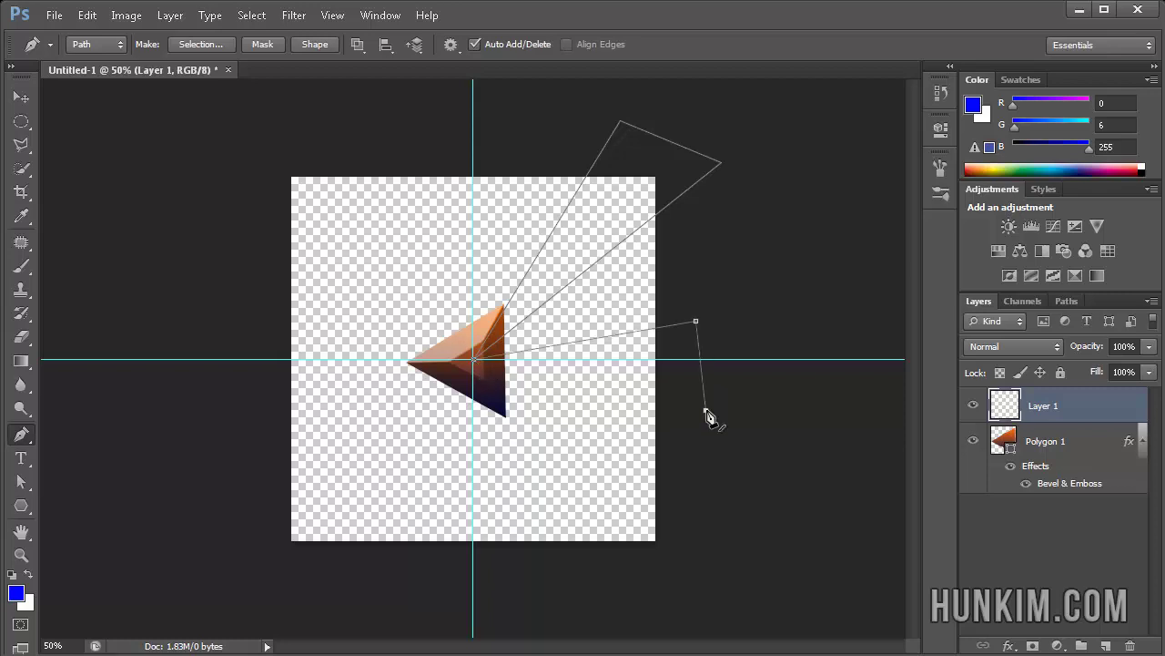
click(474, 361)
click(698, 518)
click(655, 604)
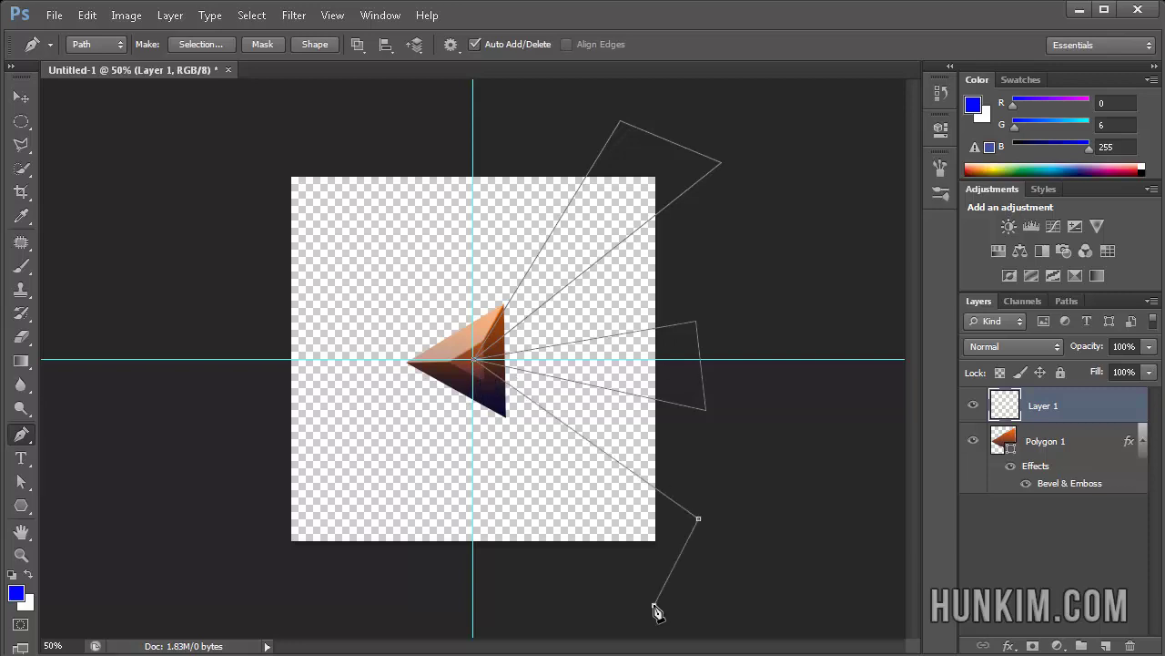
click(475, 367)
Draw four more wedge ray paths from the centre: down, down-left, left and up-left
click(475, 362)
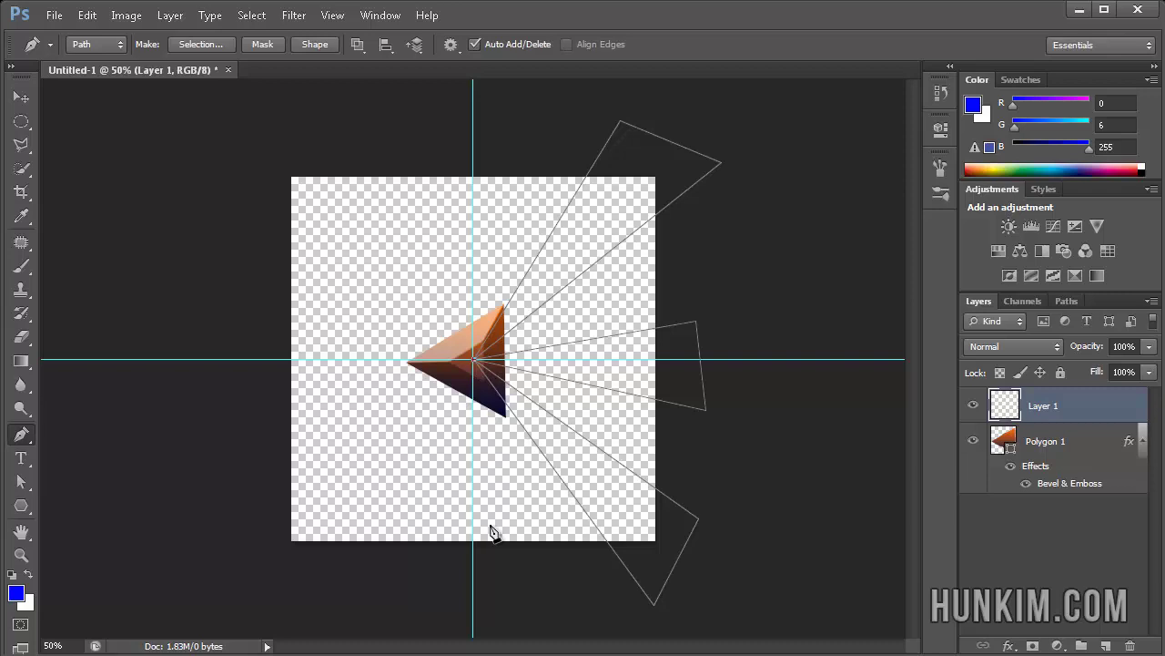
click(503, 585)
click(411, 590)
click(475, 367)
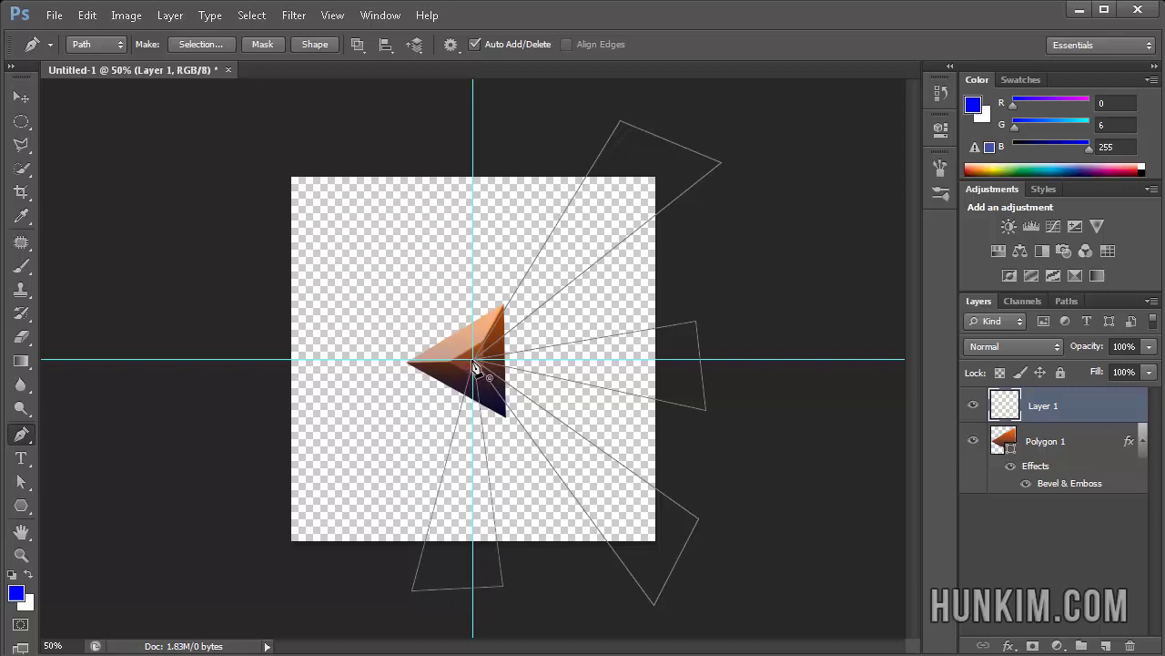
click(475, 364)
click(285, 565)
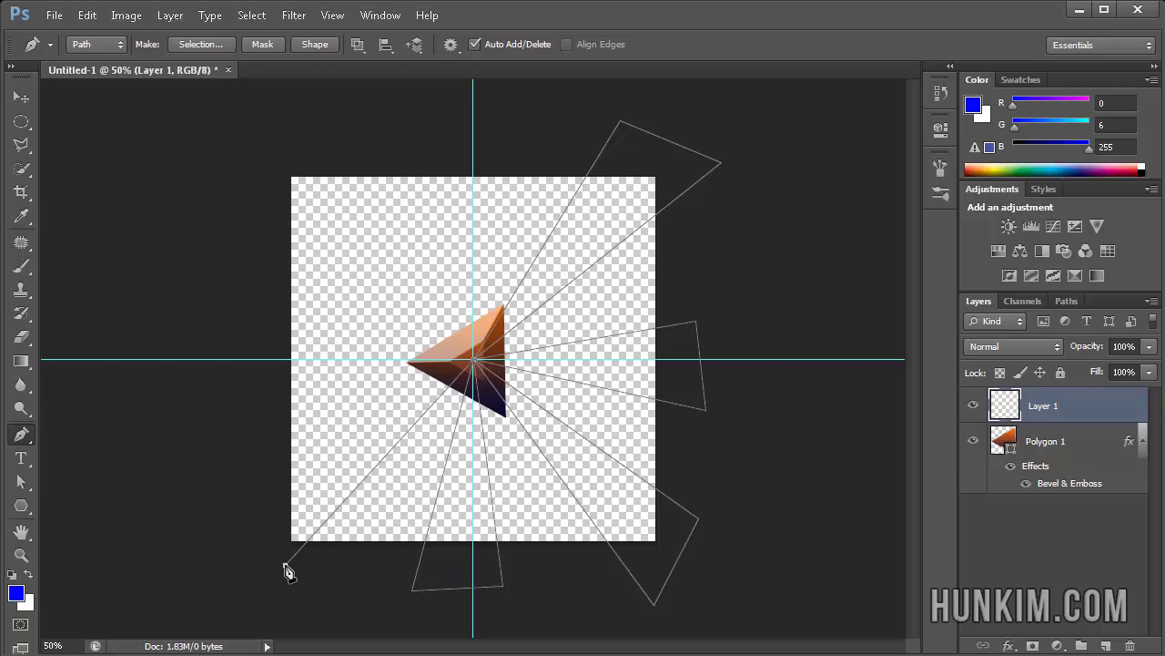
click(196, 479)
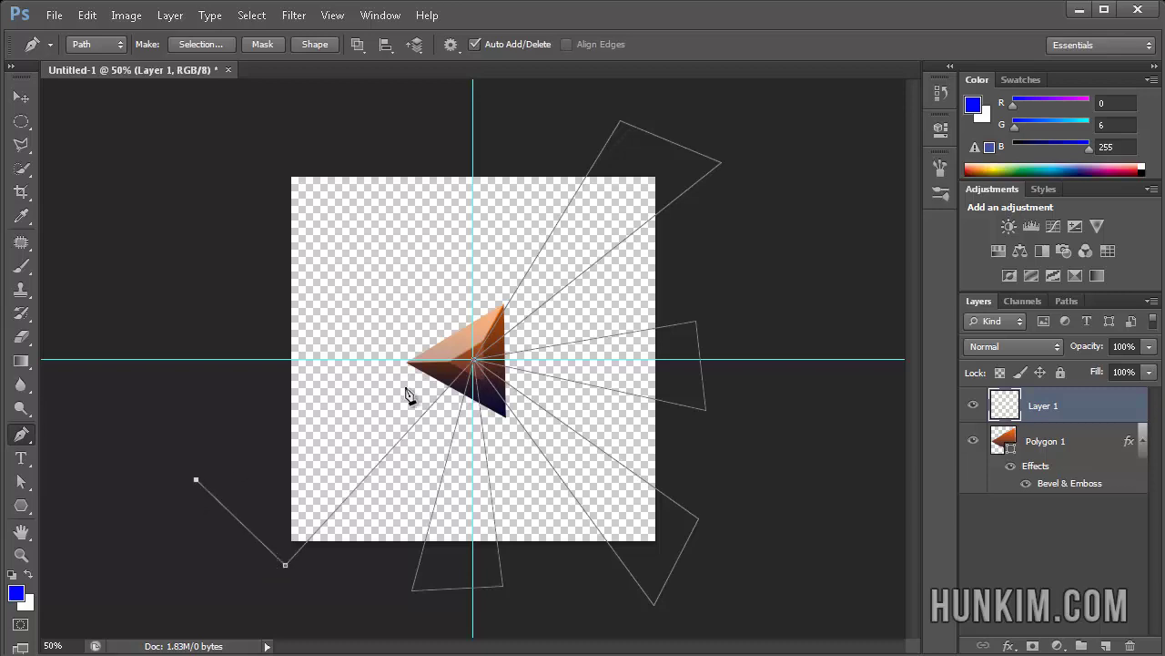
click(473, 366)
click(474, 366)
click(223, 341)
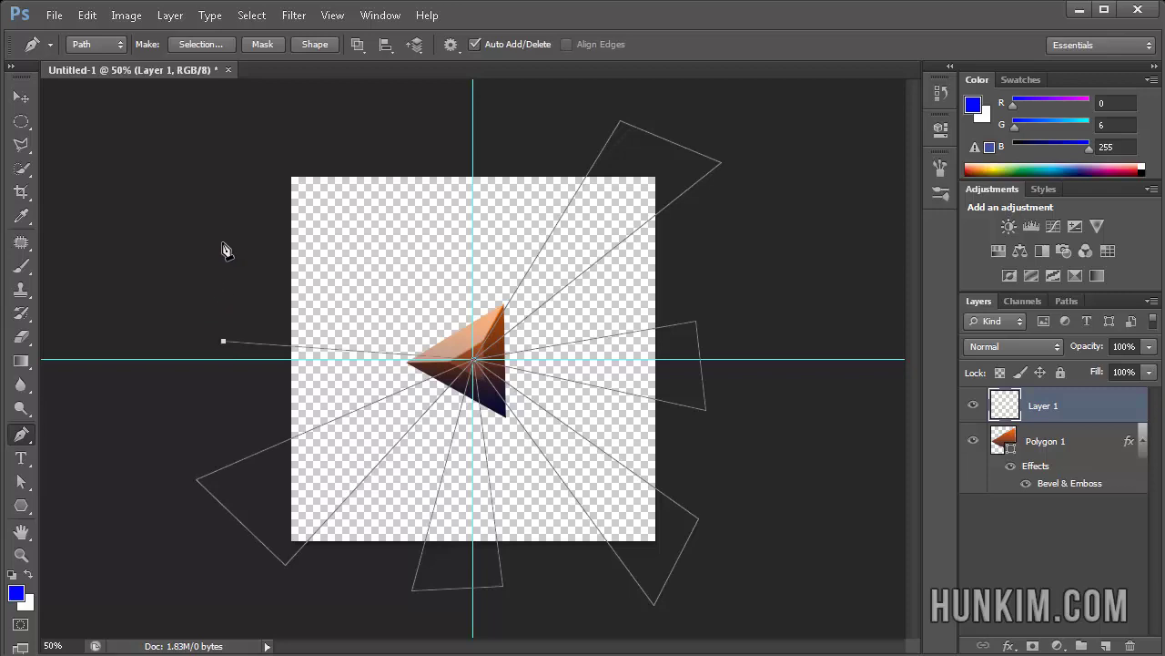
click(224, 237)
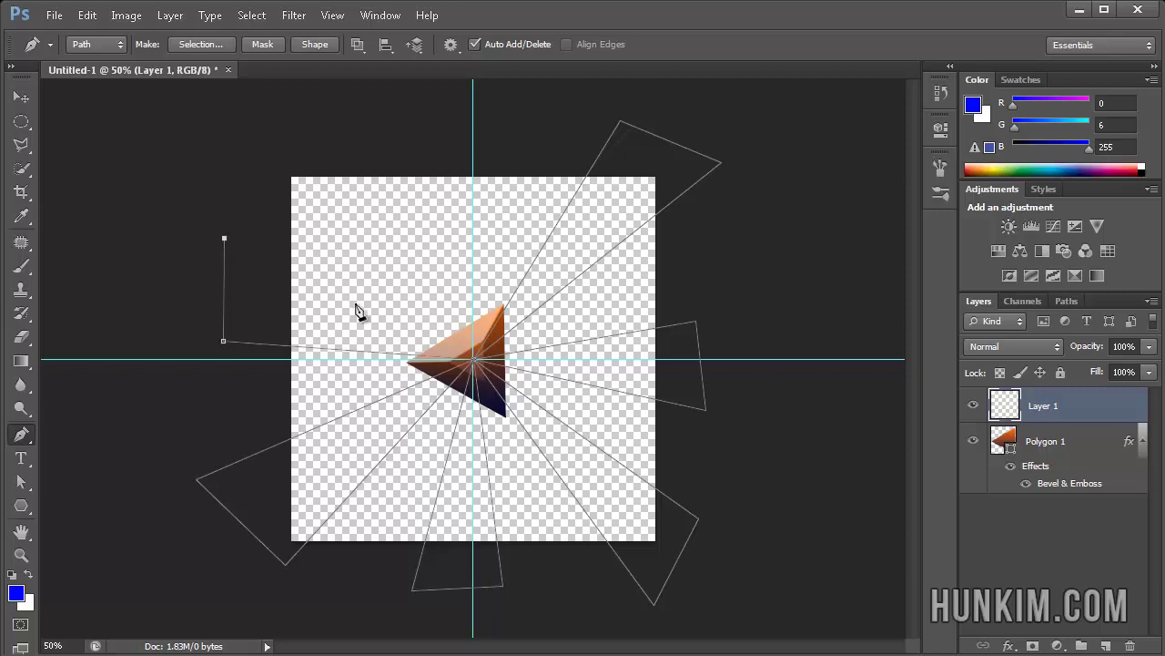
click(474, 366)
click(475, 366)
click(319, 139)
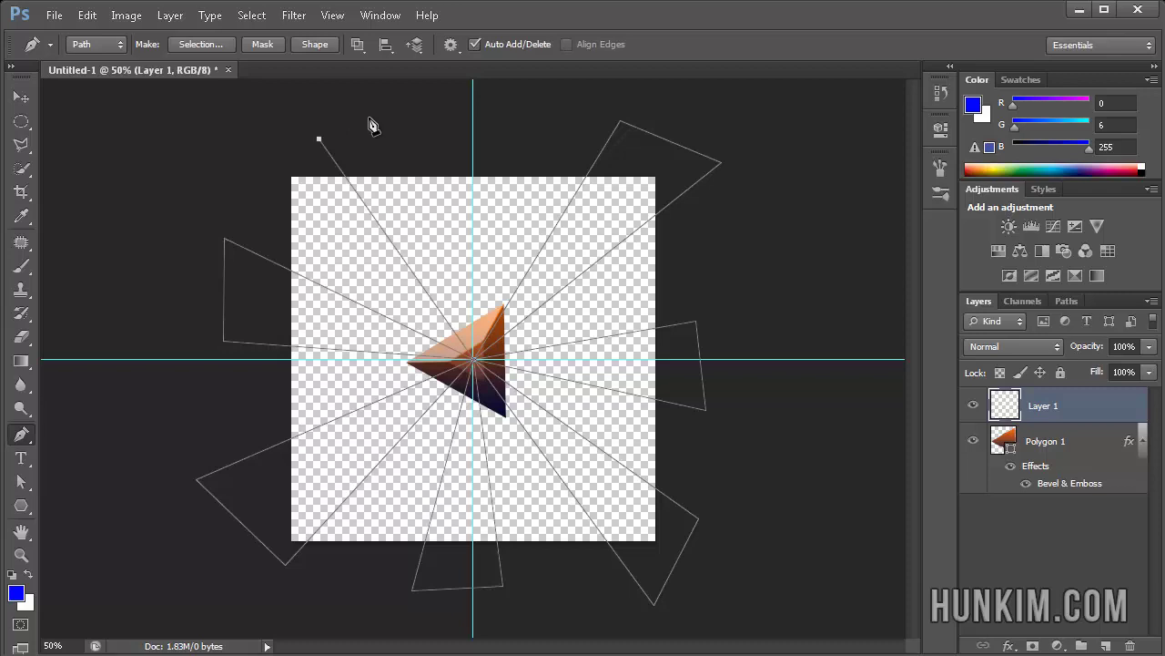
click(462, 110)
click(475, 365)
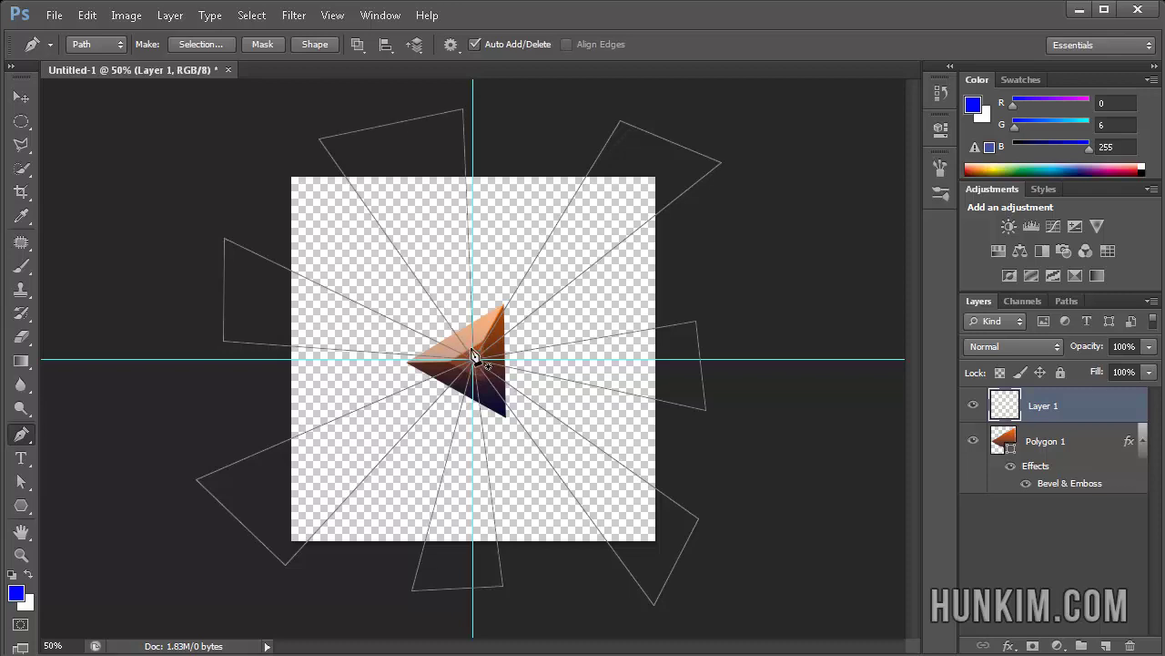
Convert the ray paths into an active selection
right_click(395, 247)
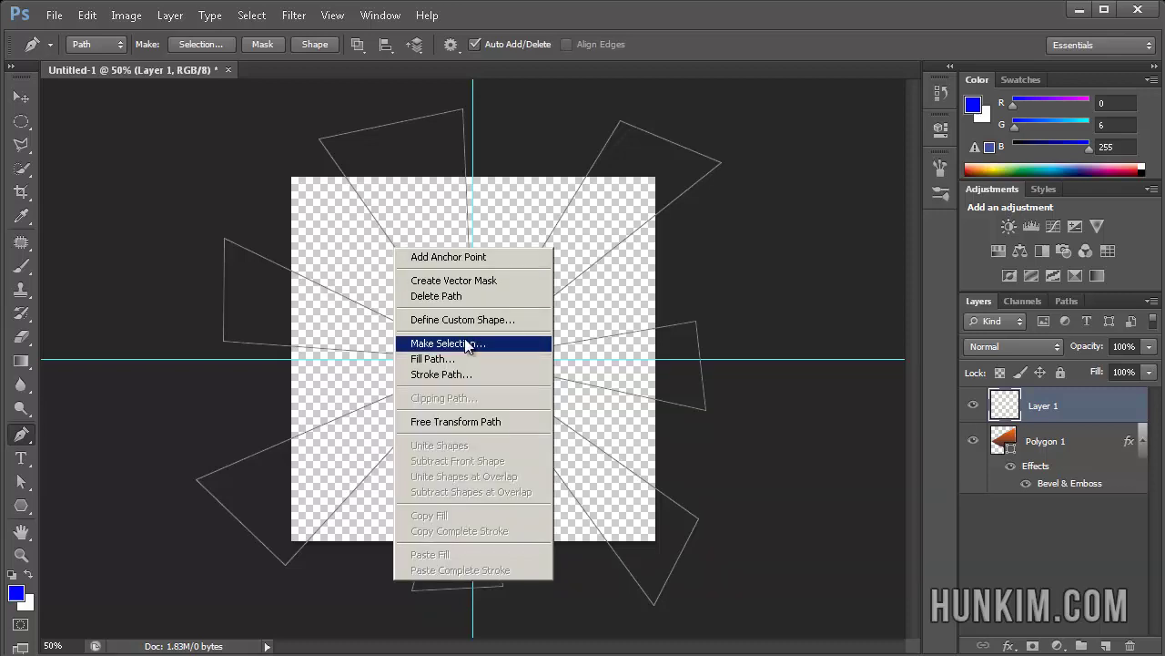
click(447, 344)
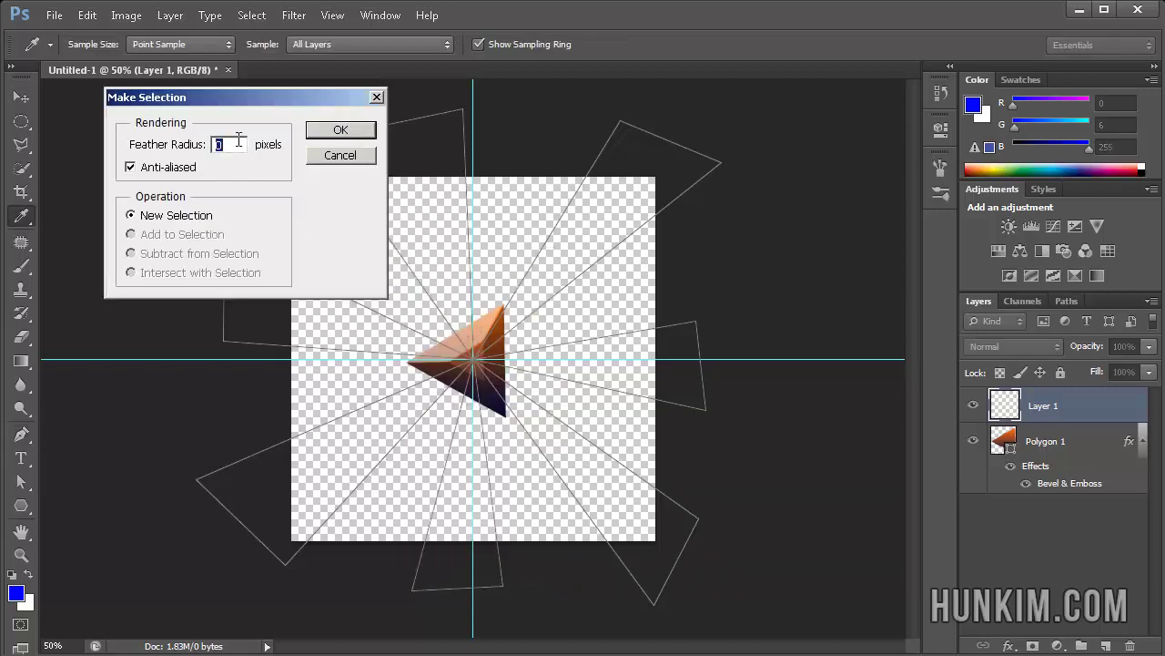
click(340, 130)
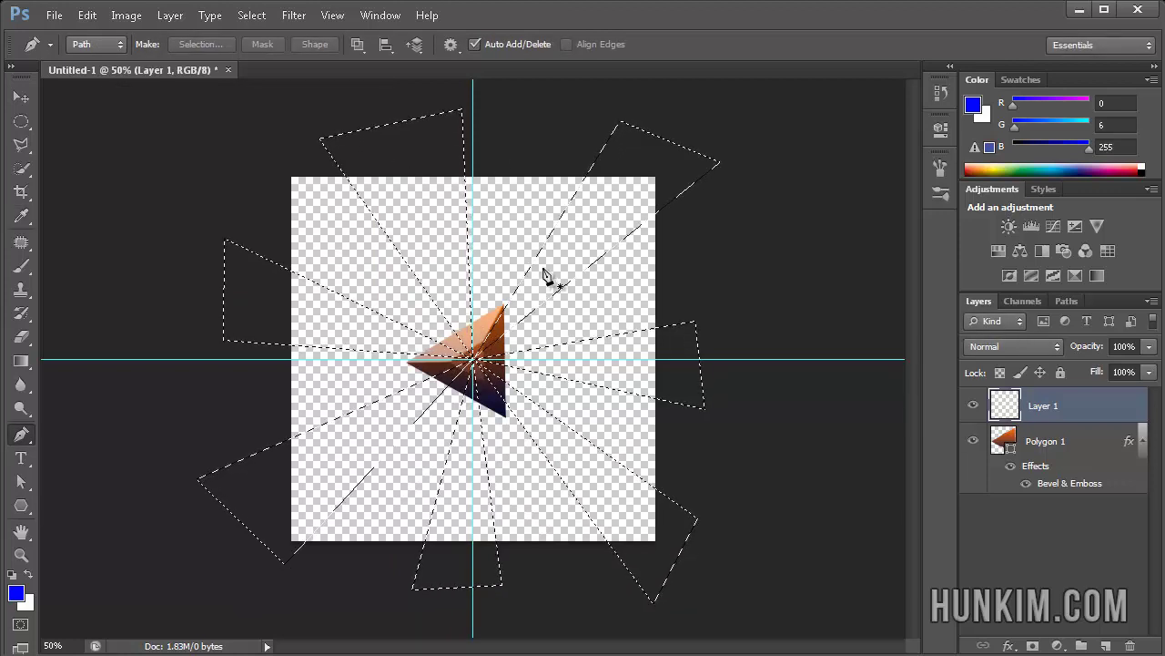
Rename Layer 1 to 'rays'
double_click(1043, 406)
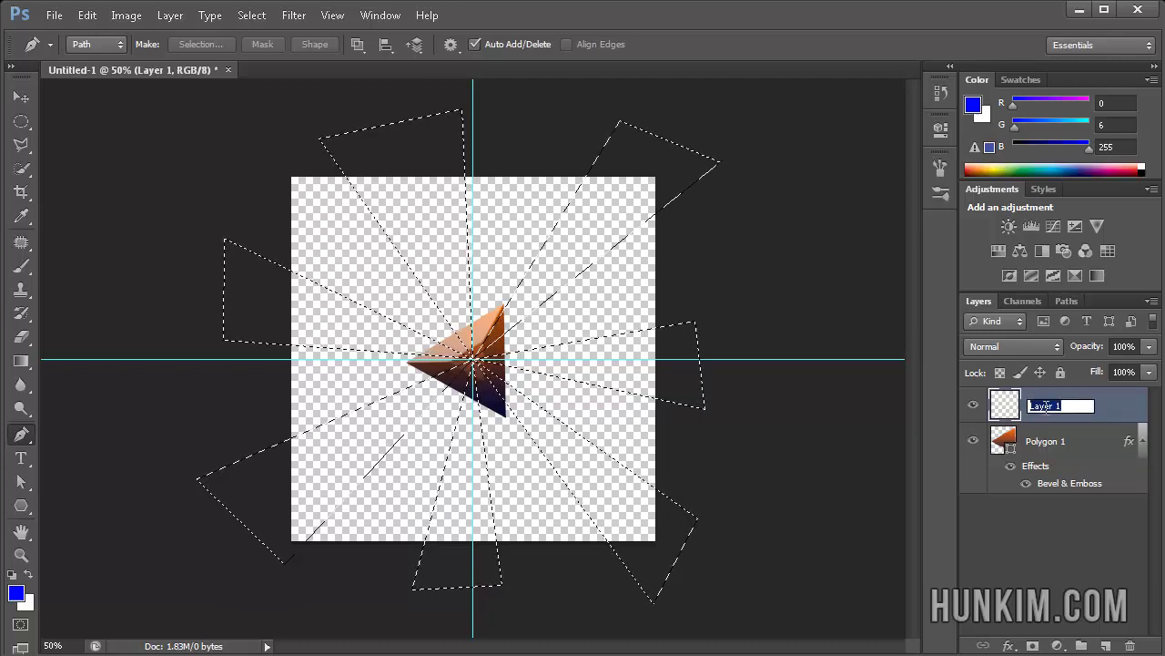
text(rays)
key(Return)
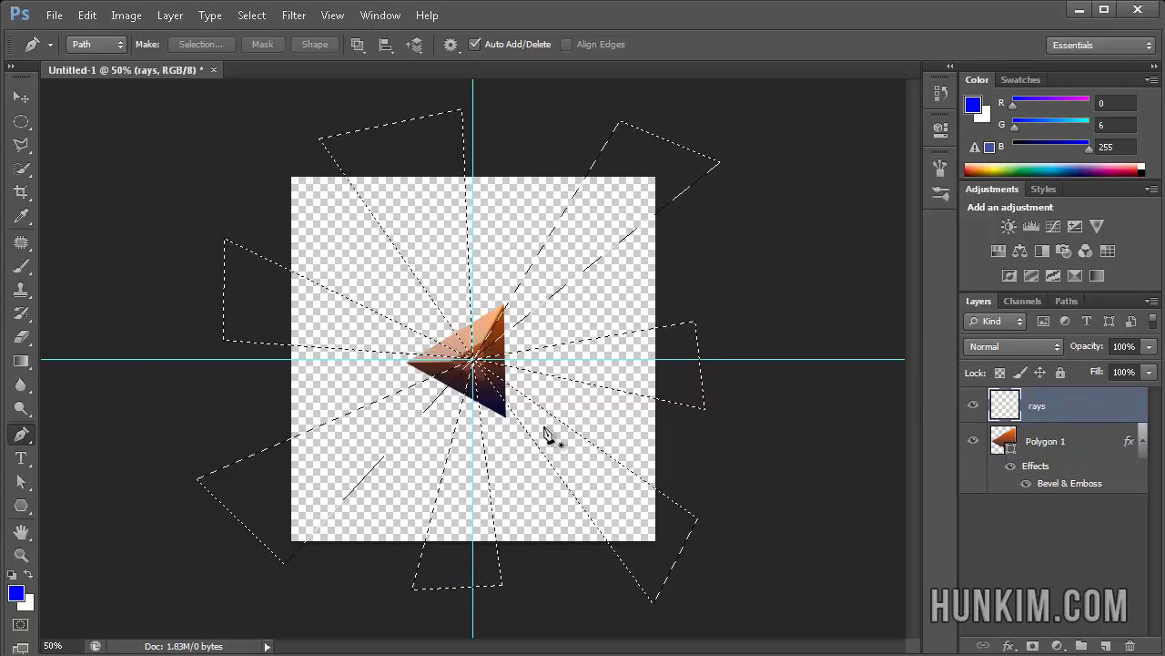
Fill the ray selection with the orange-yellow preset gradient from the canvas centre outward
click(25, 361)
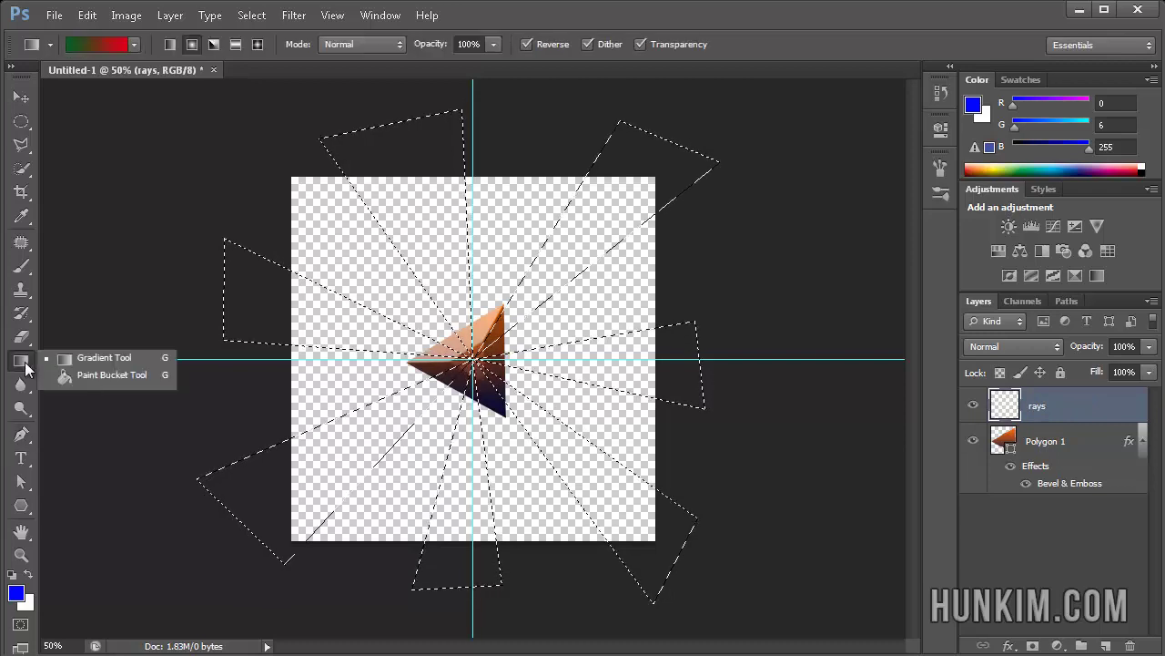
click(135, 45)
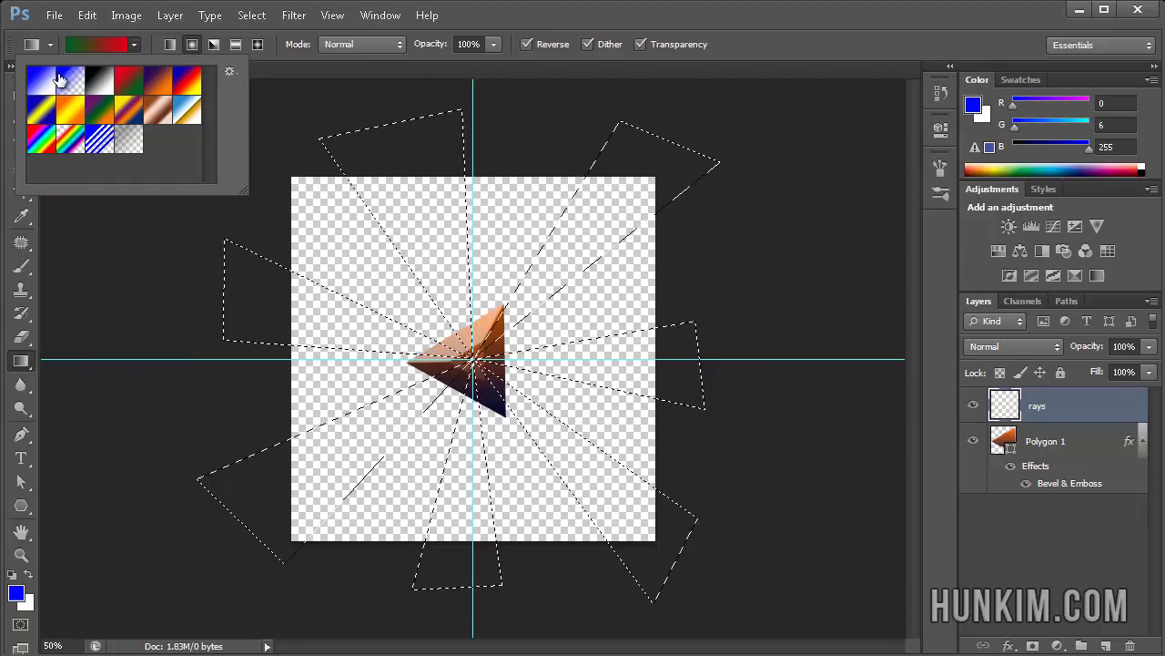
click(72, 111)
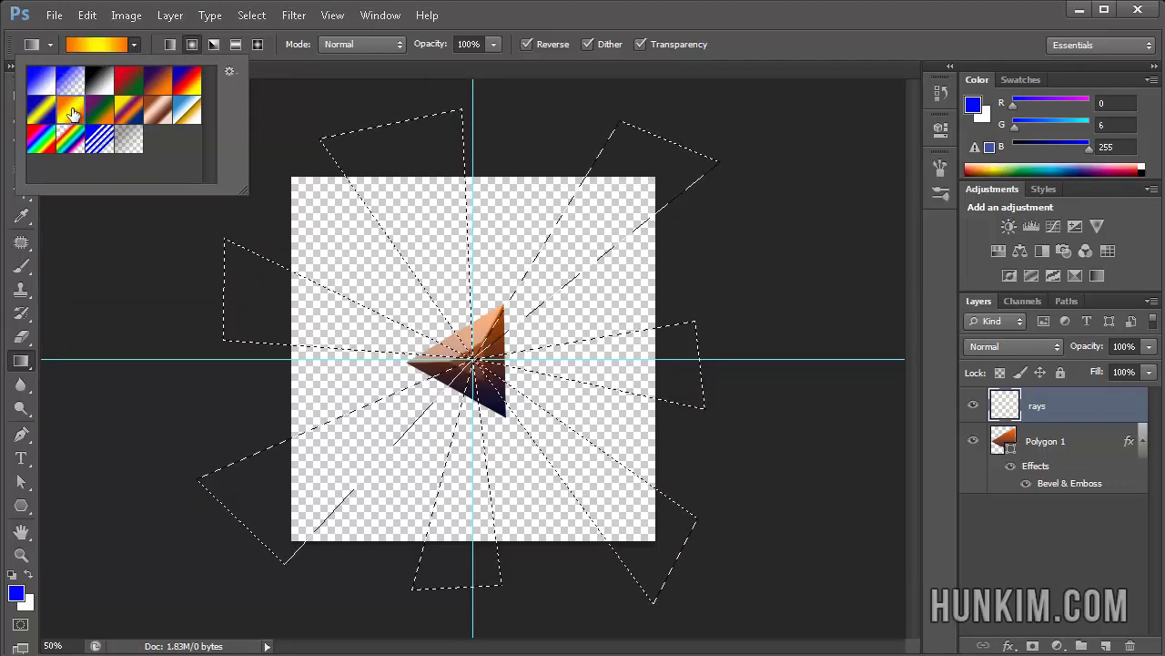
click(69, 115)
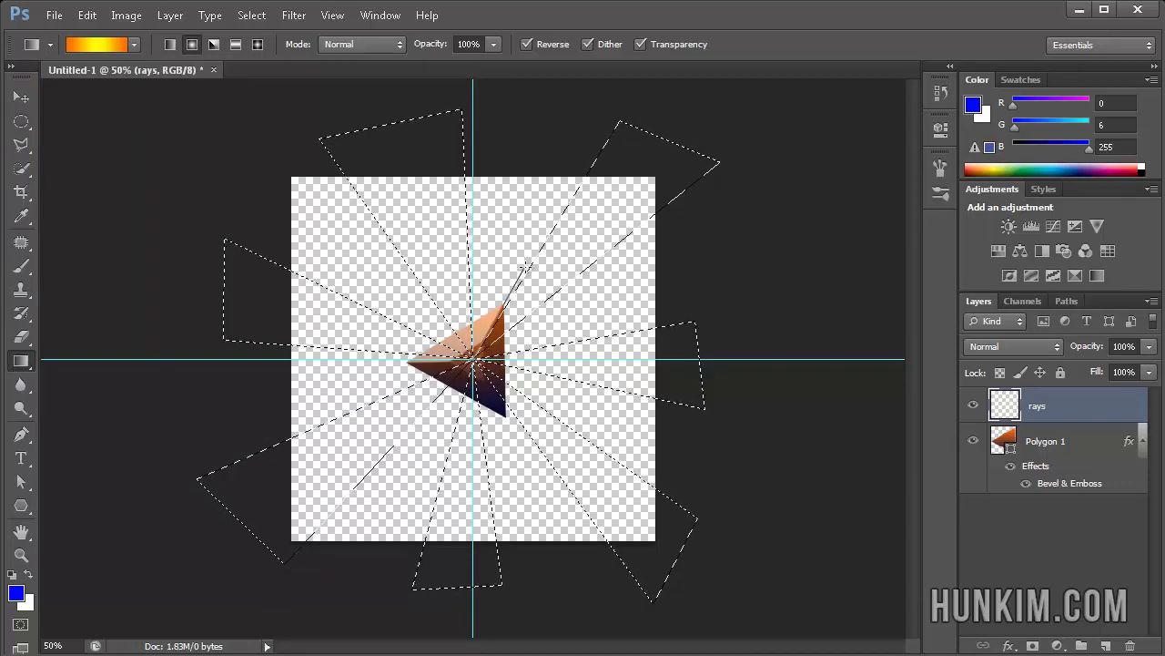
drag(583, 239, 584, 239)
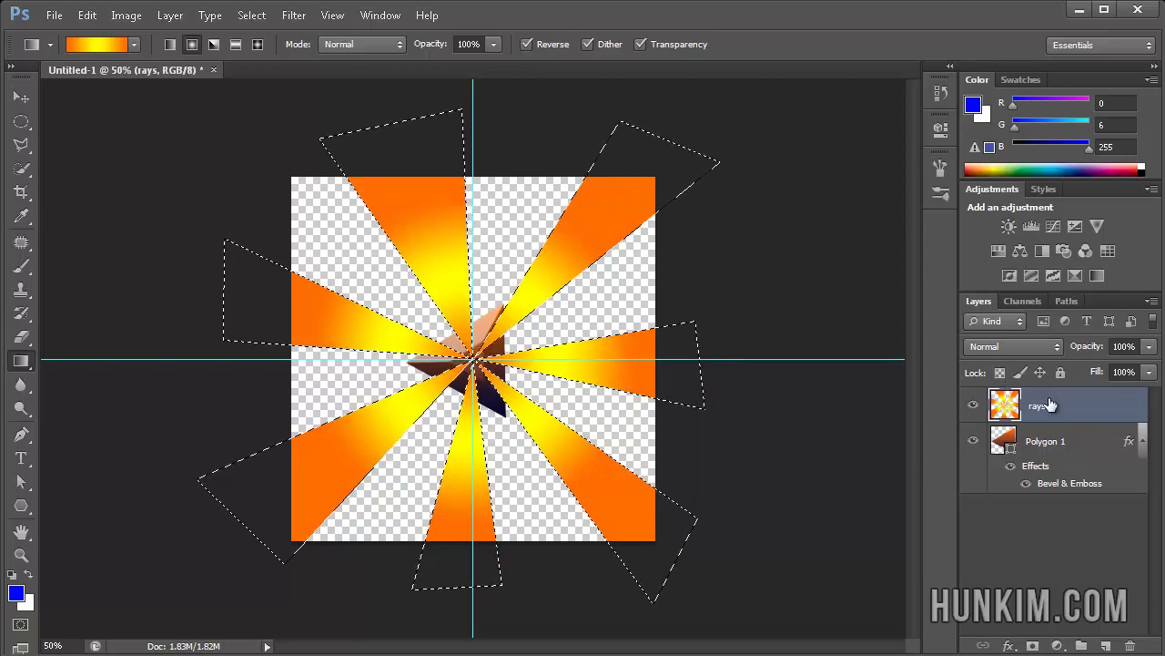
Move the rays layer below Polygon 1, deselect, and make Polygon 1 active
drag(1078, 407, 1098, 486)
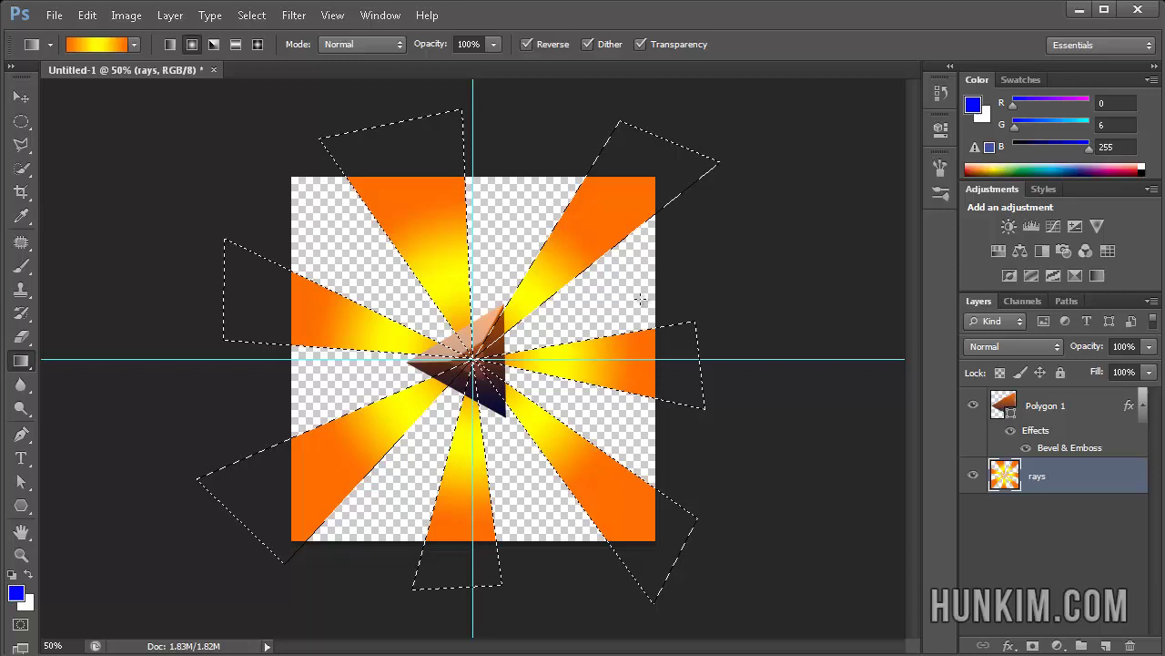
click(252, 16)
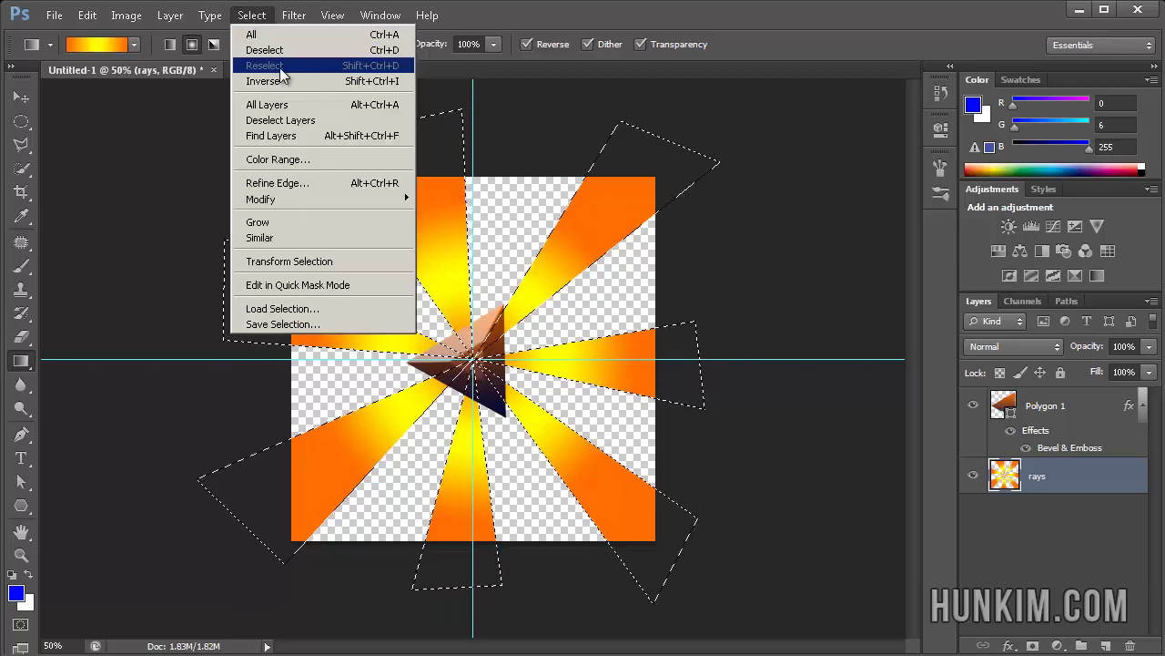
click(316, 54)
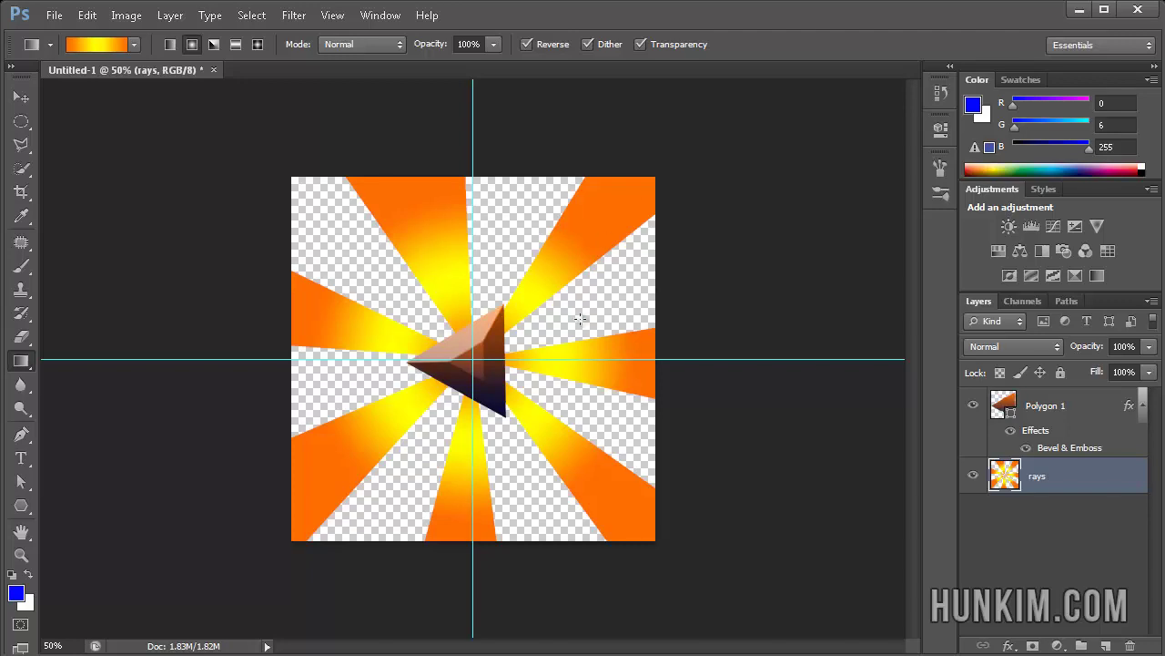
click(1059, 405)
Add a 29 px Outer Glow to the Polygon 1 triangle alongside its Bevel & Emboss
double_click(1097, 405)
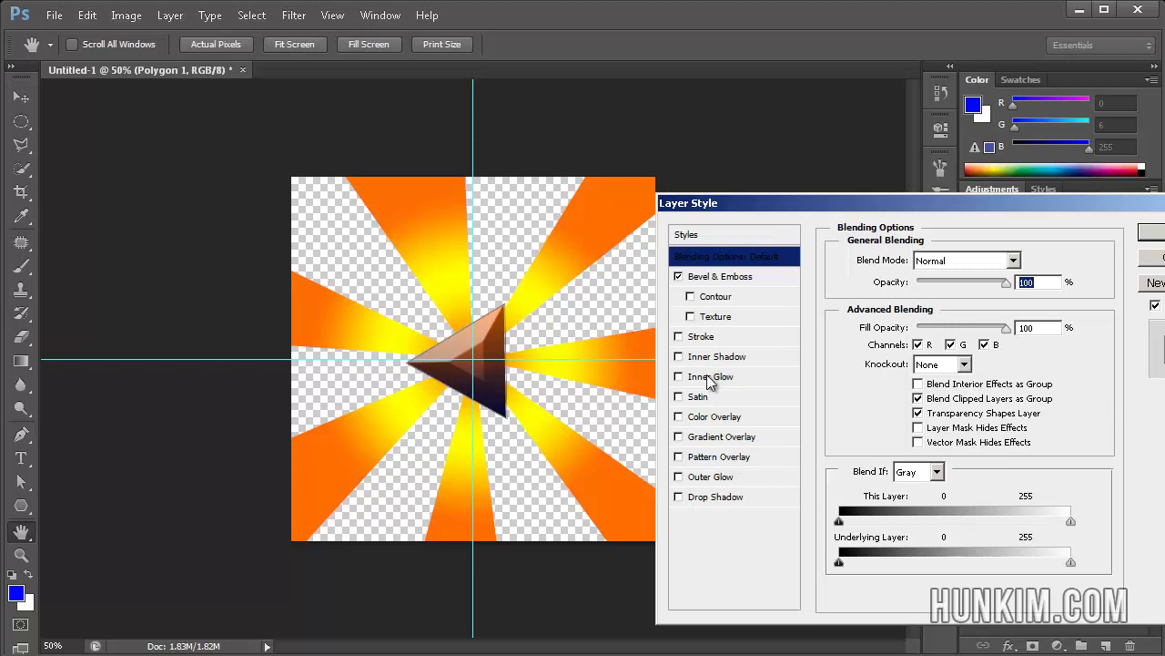
click(734, 478)
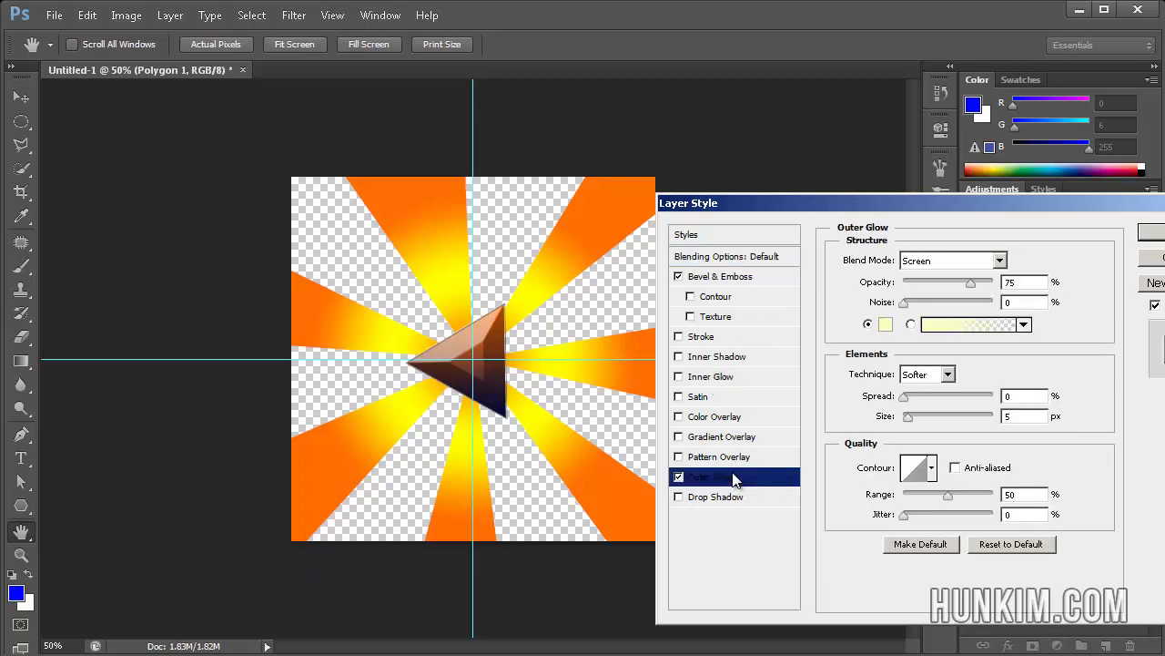
drag(914, 418, 923, 422)
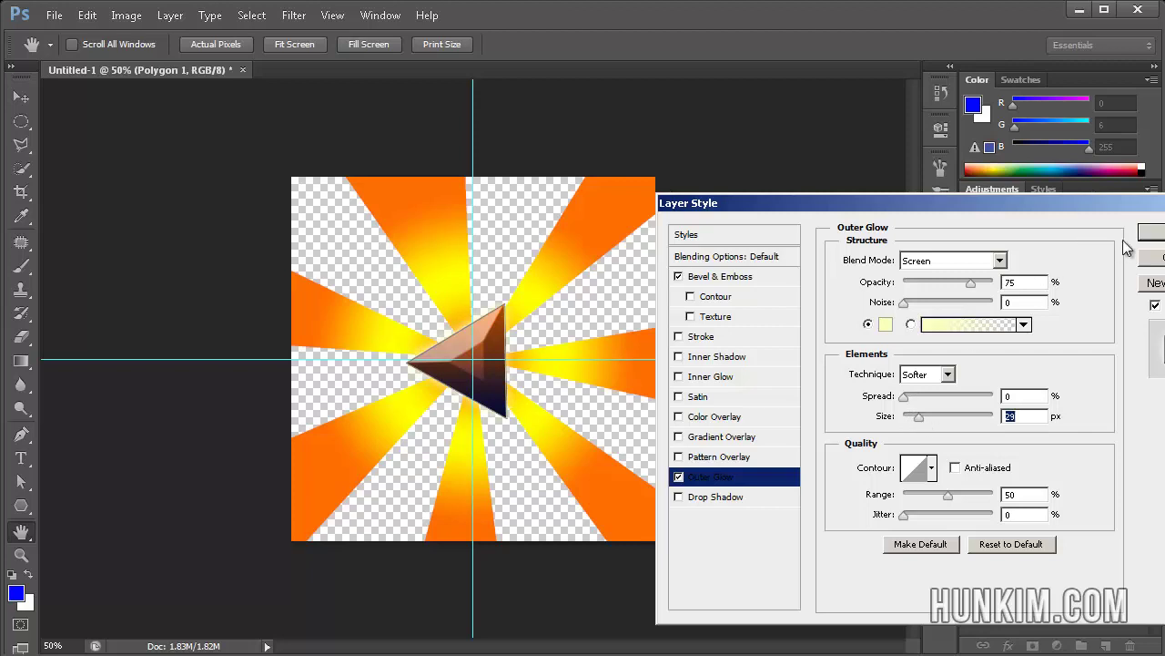
click(1151, 233)
Create a new empty layer and place it beneath the rays layer
click(1065, 495)
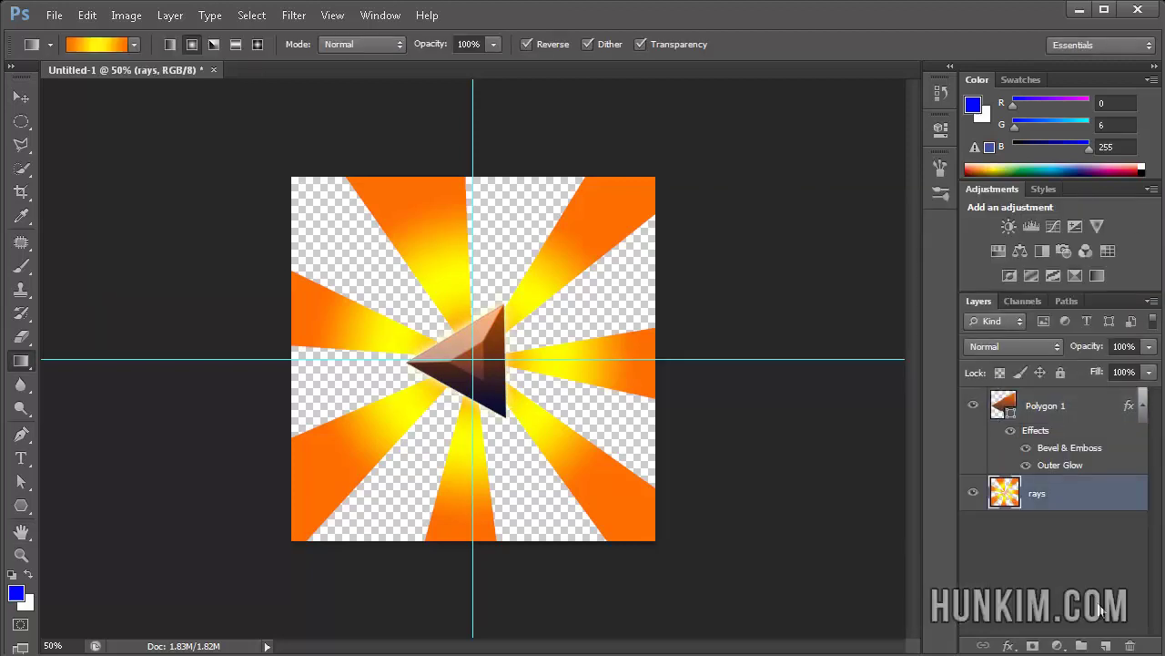
click(1106, 644)
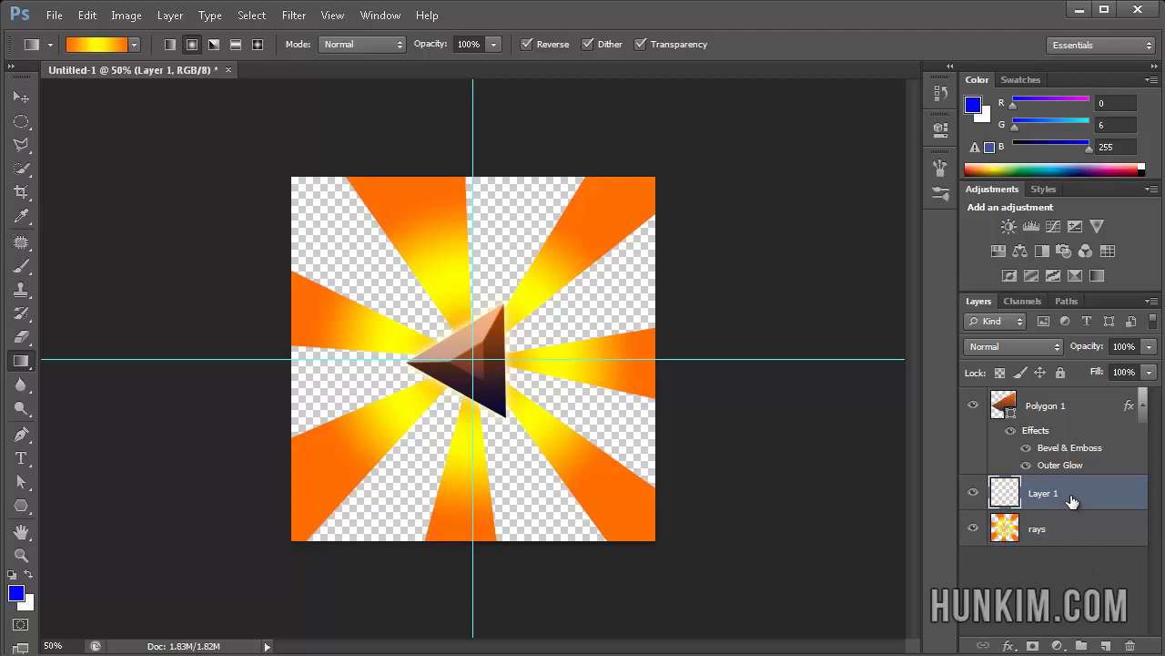
drag(1069, 502, 1080, 546)
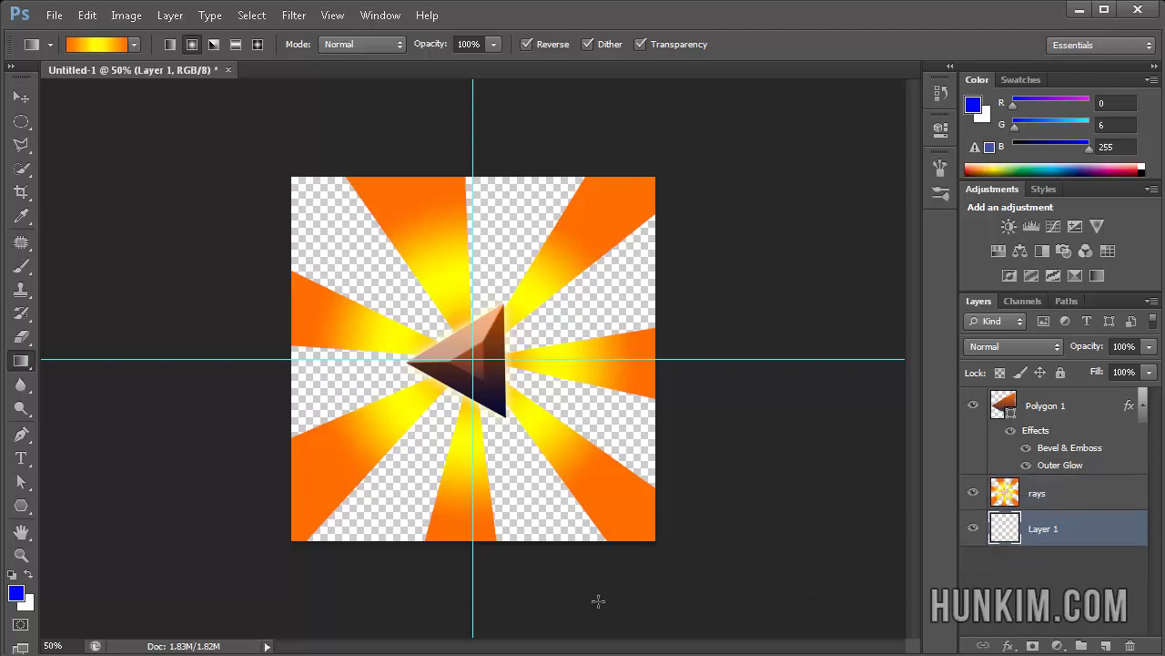
Fill the new Layer 1 with white using the Paint Bucket Tool
click(29, 574)
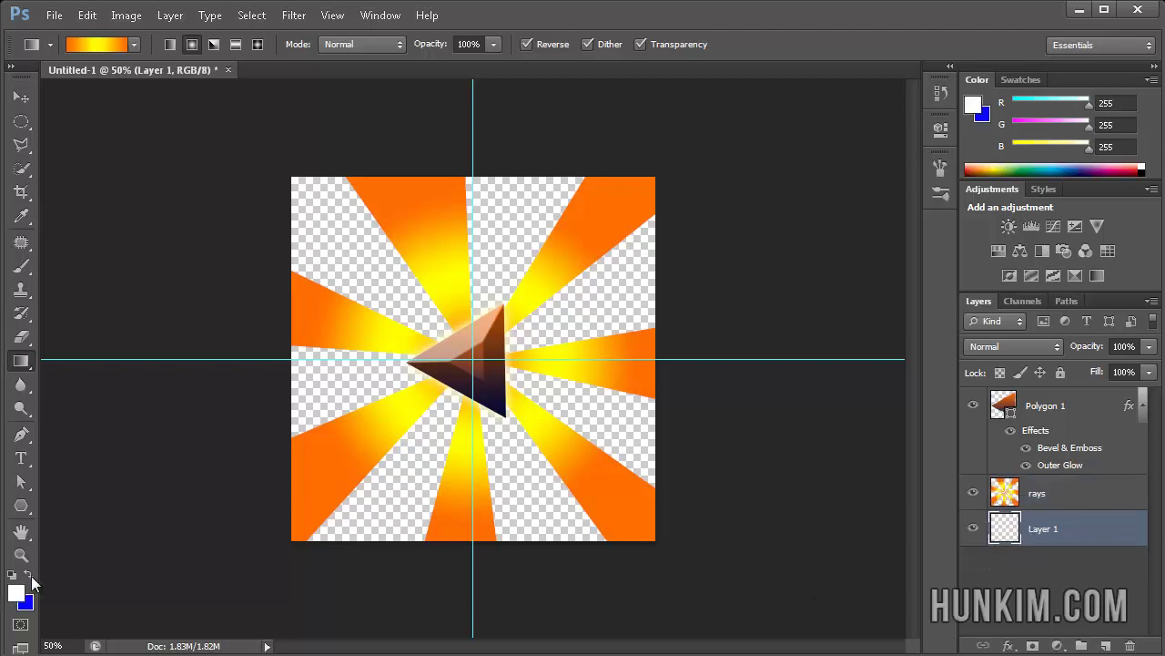
click(25, 368)
click(102, 377)
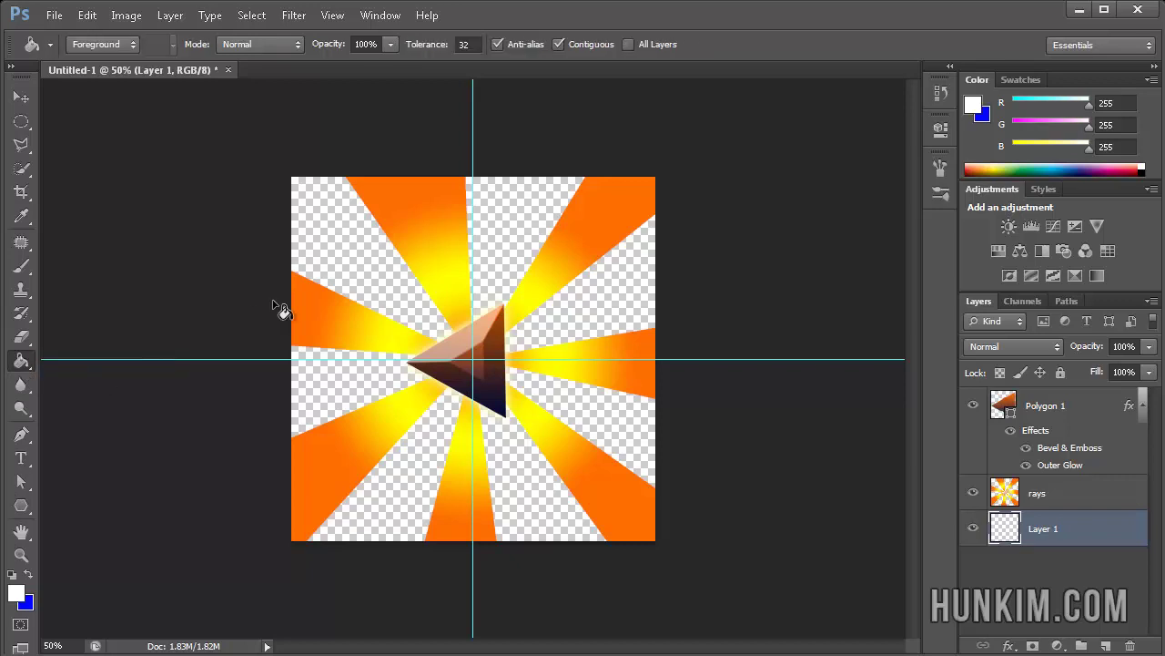
click(351, 257)
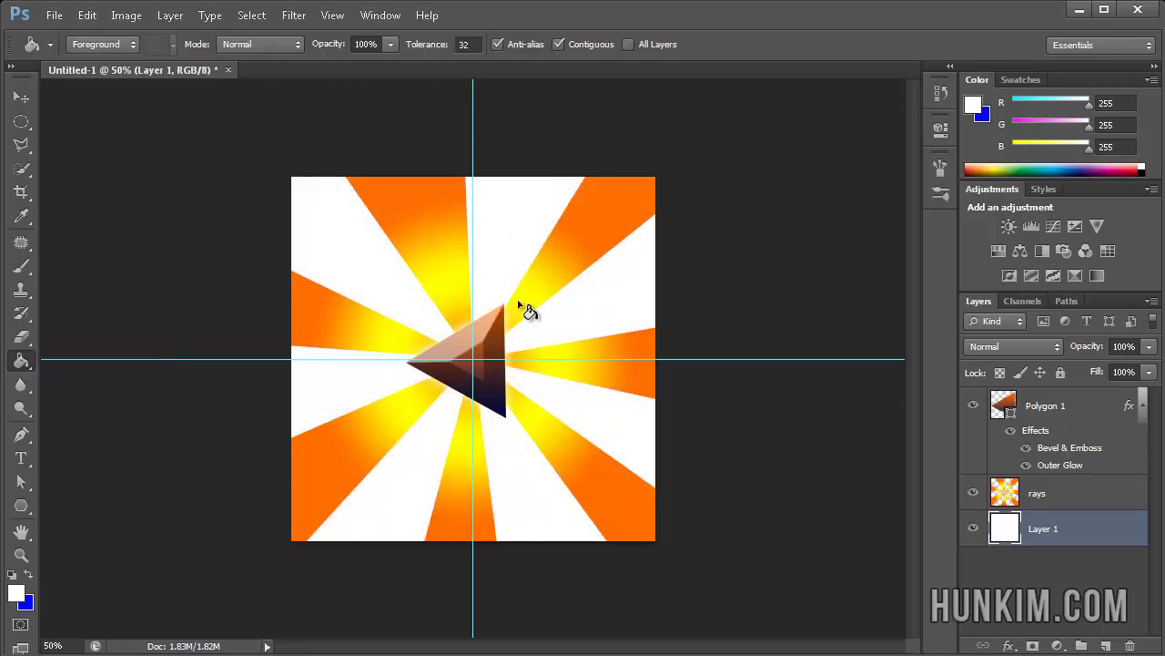